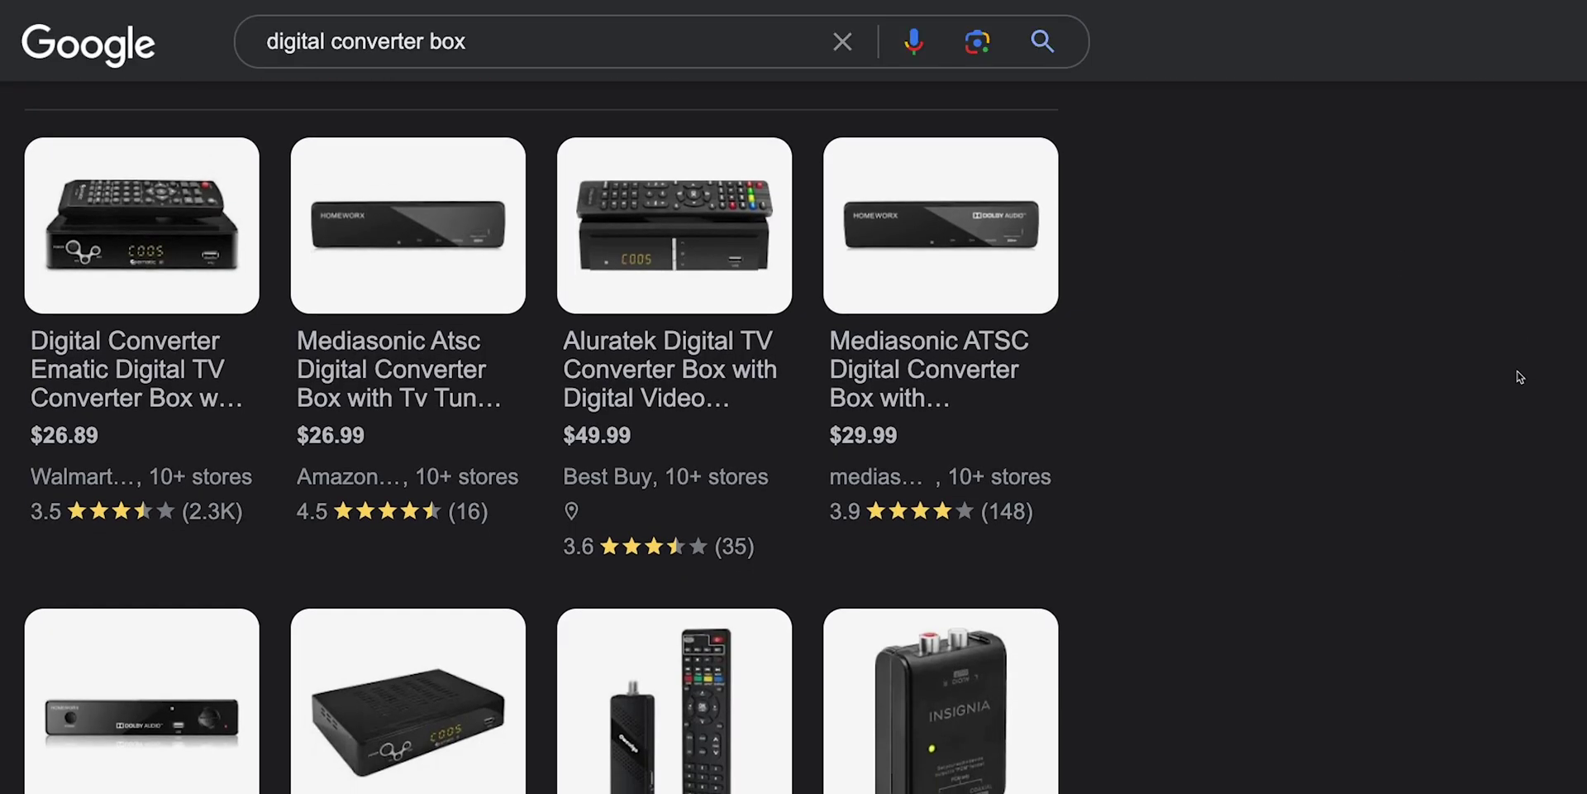
# Step: Look over the 'tv tuner card' Google results from Wikipedia, Amazon.com and Newegg
pyautogui.moveTo(324, 373)
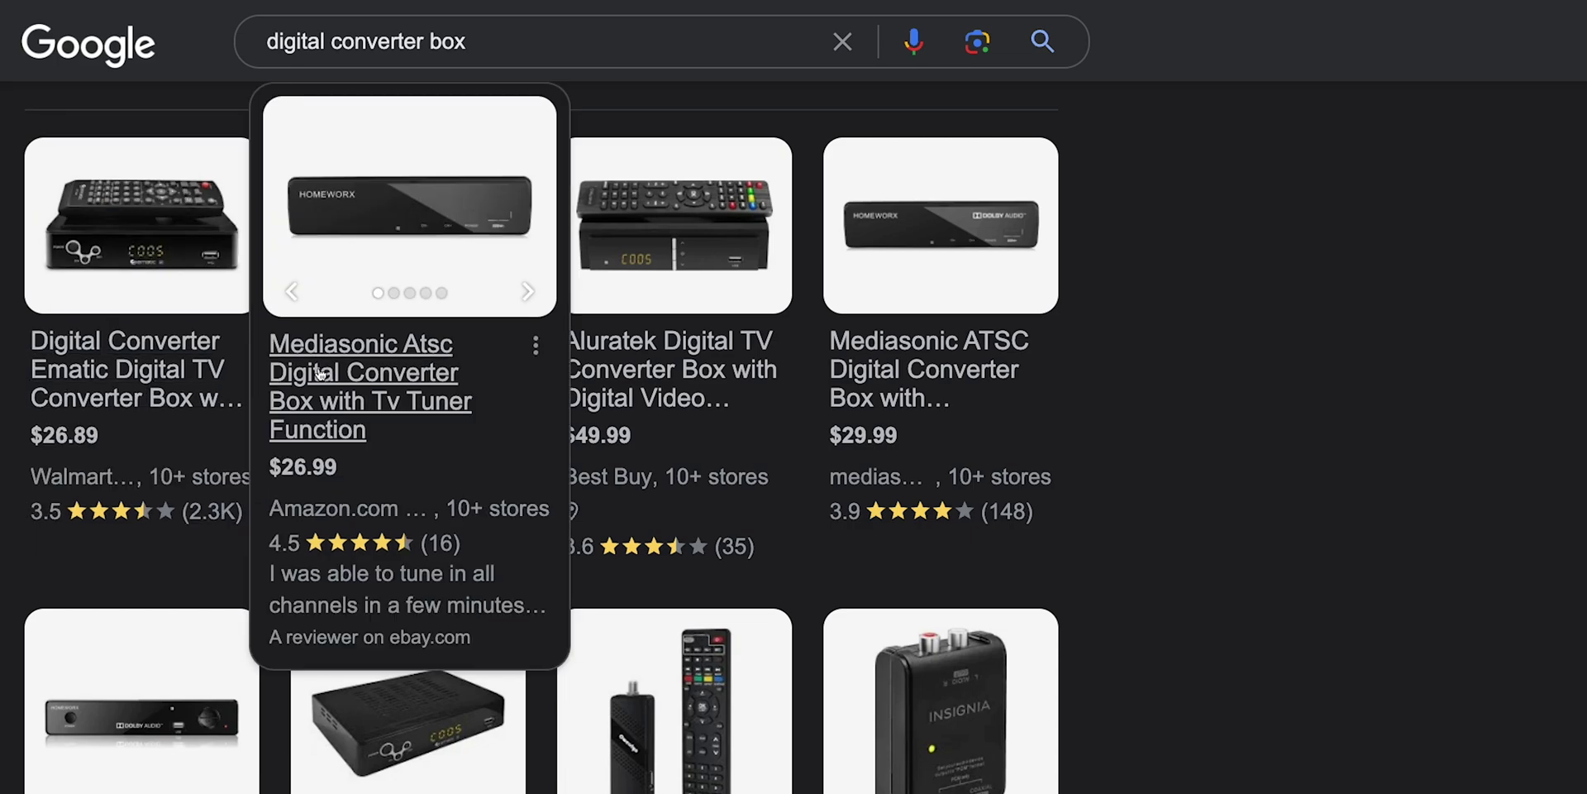
pyautogui.moveTo(666, 374)
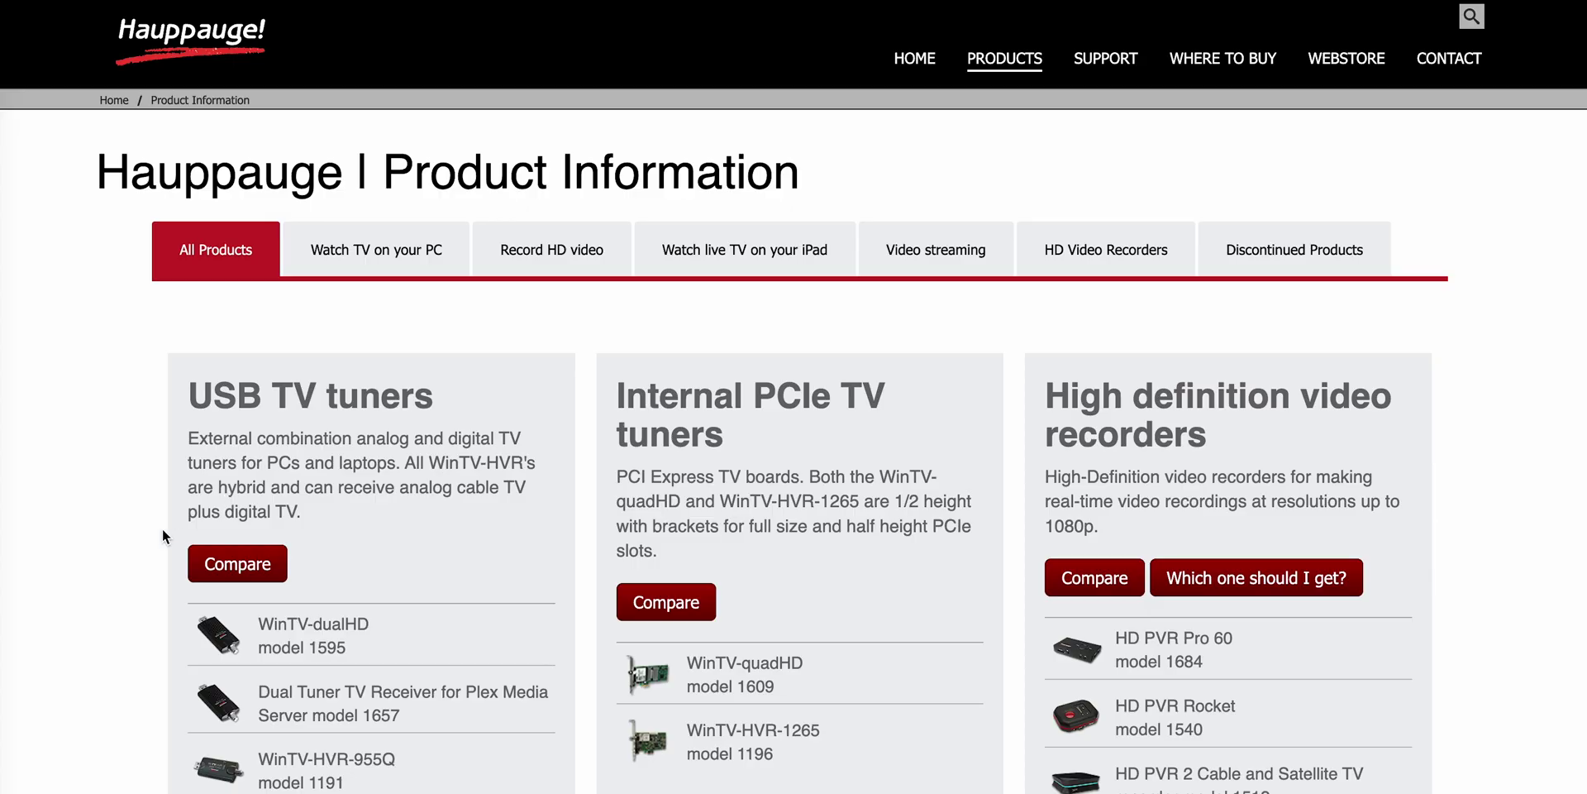
# Step: Find WinTV-HVR-1265 under Internal PCIe TV tuners and open its product page
pyautogui.scroll(-2, 162, 528)
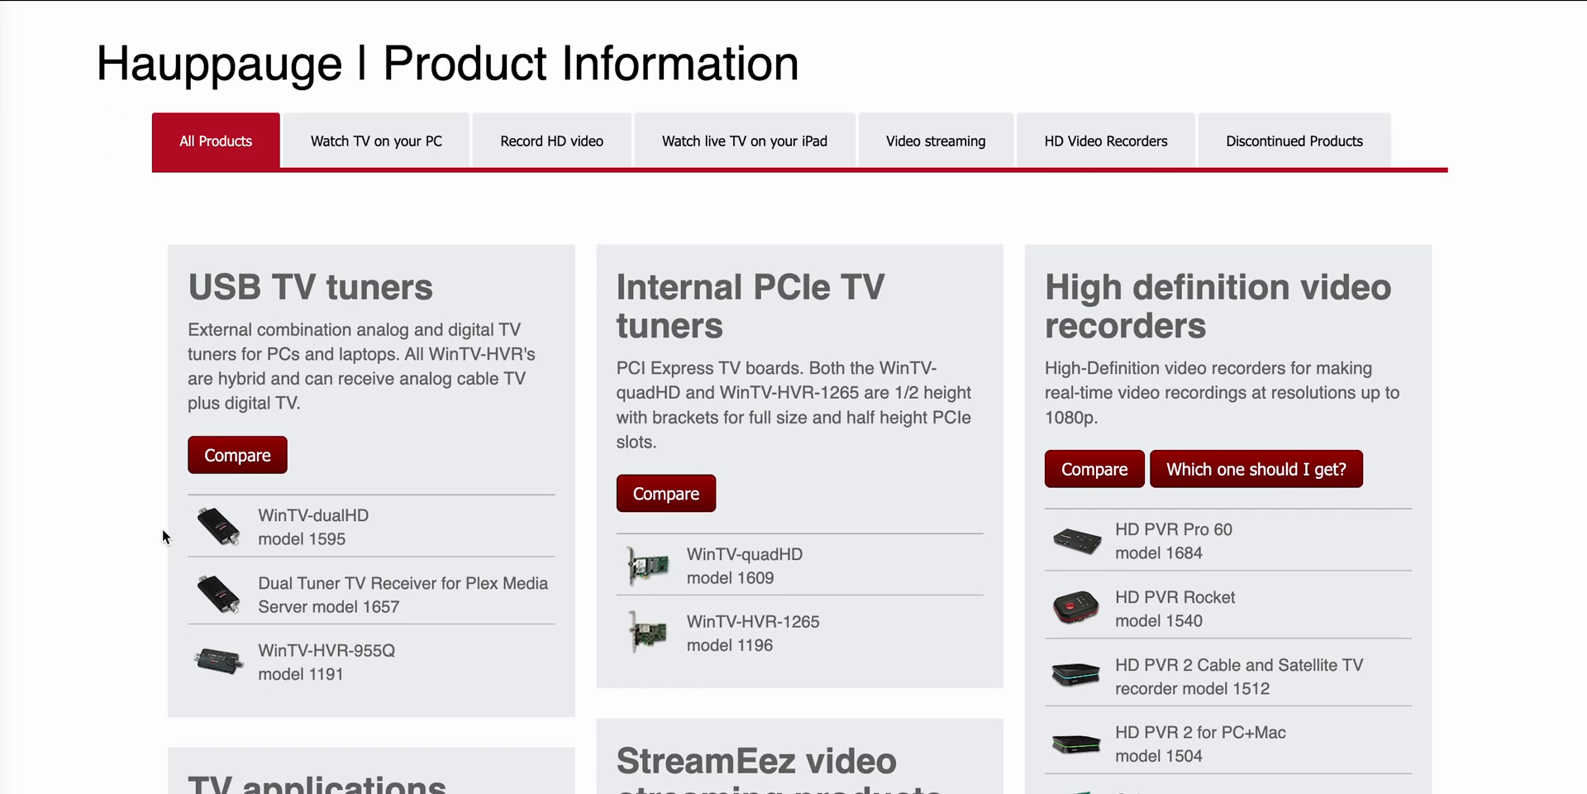
pyautogui.scroll(-2, 354, 657)
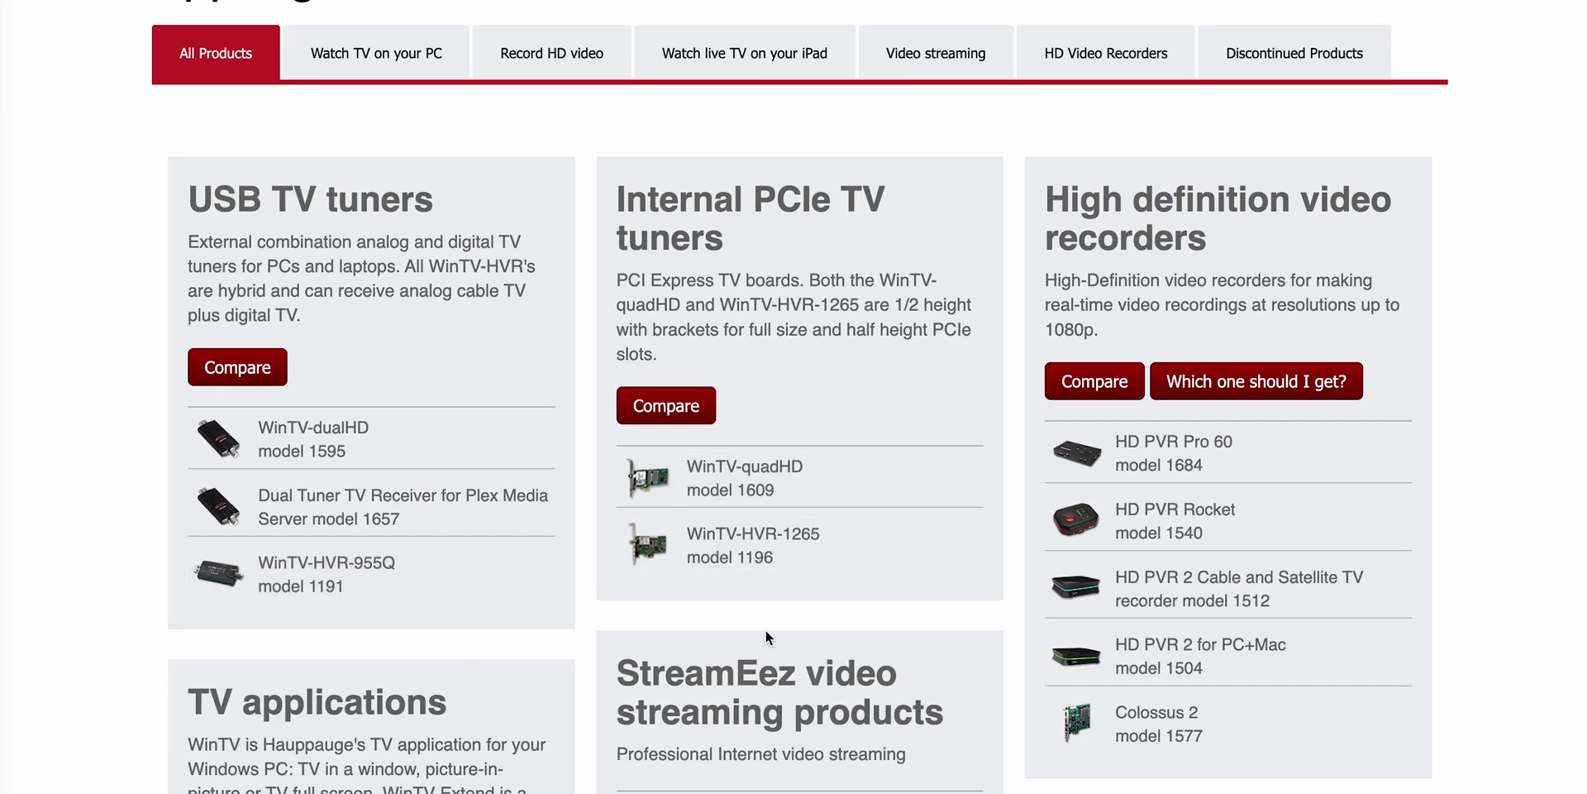
pyautogui.scroll(-4, 765, 630)
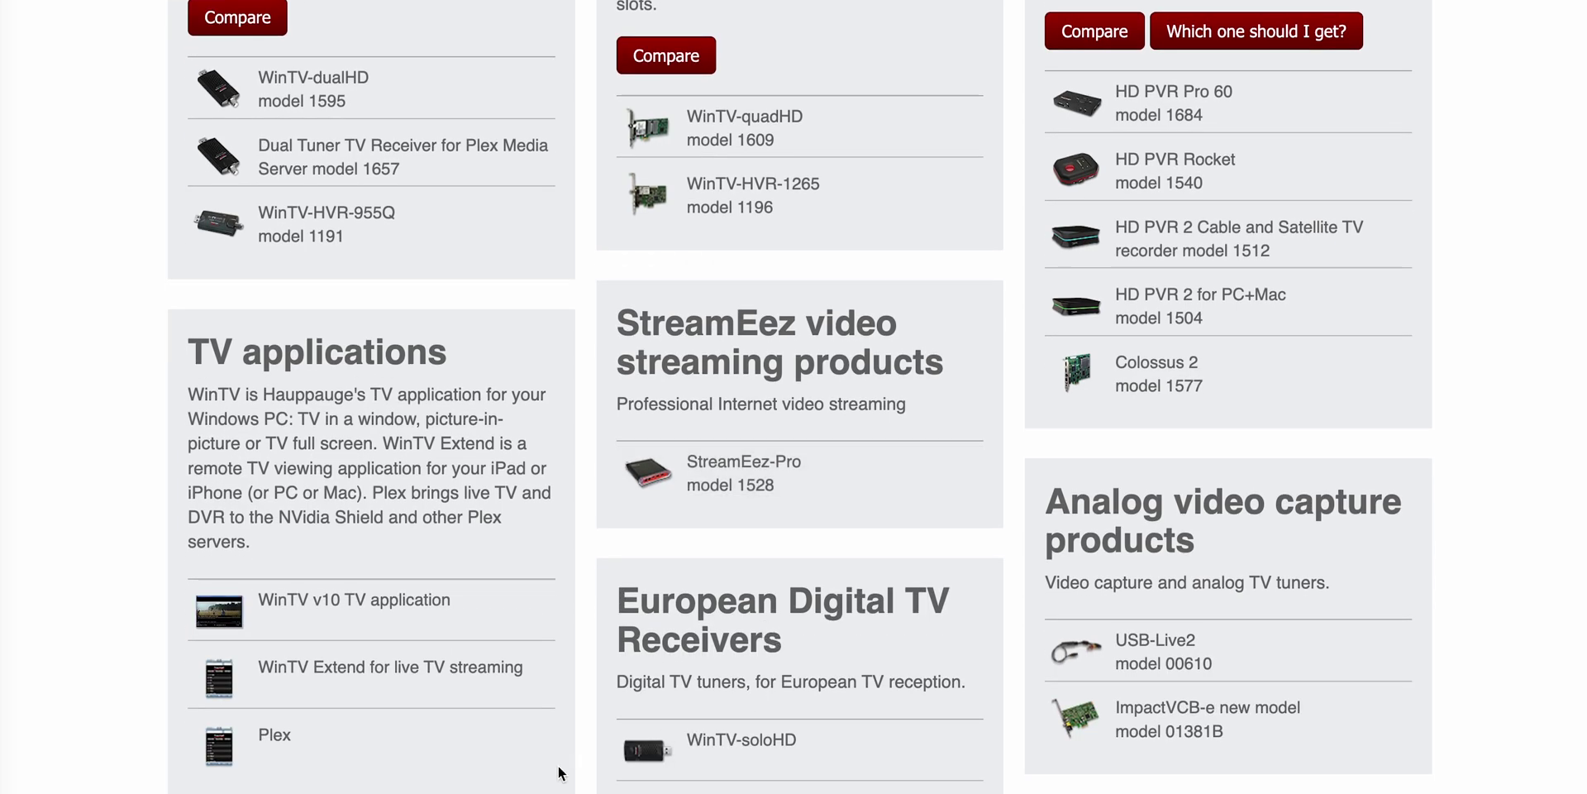
pyautogui.scroll(-8, 546, 786)
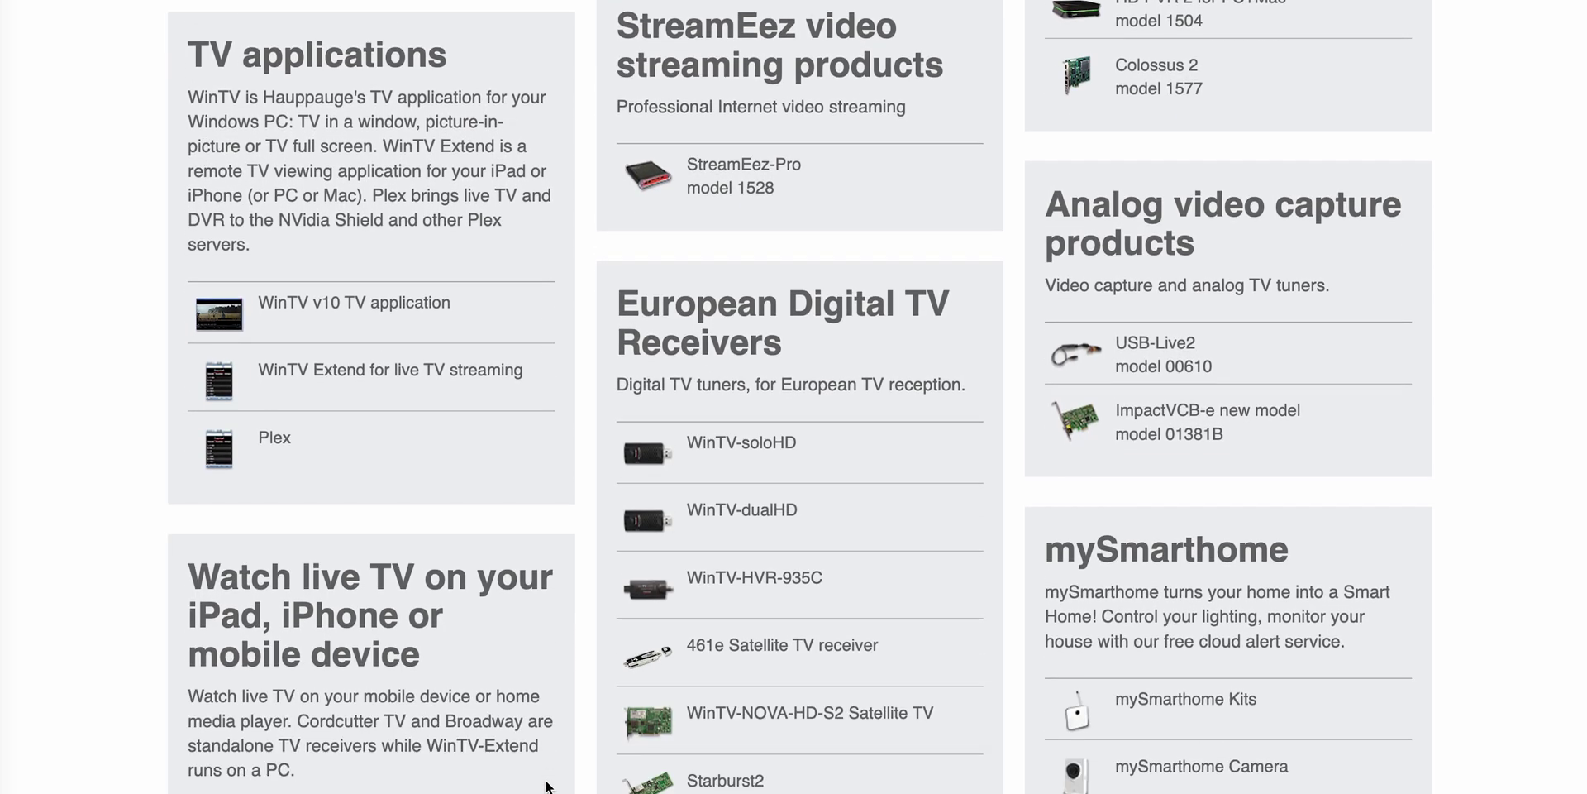
pyautogui.scroll(15, 547, 786)
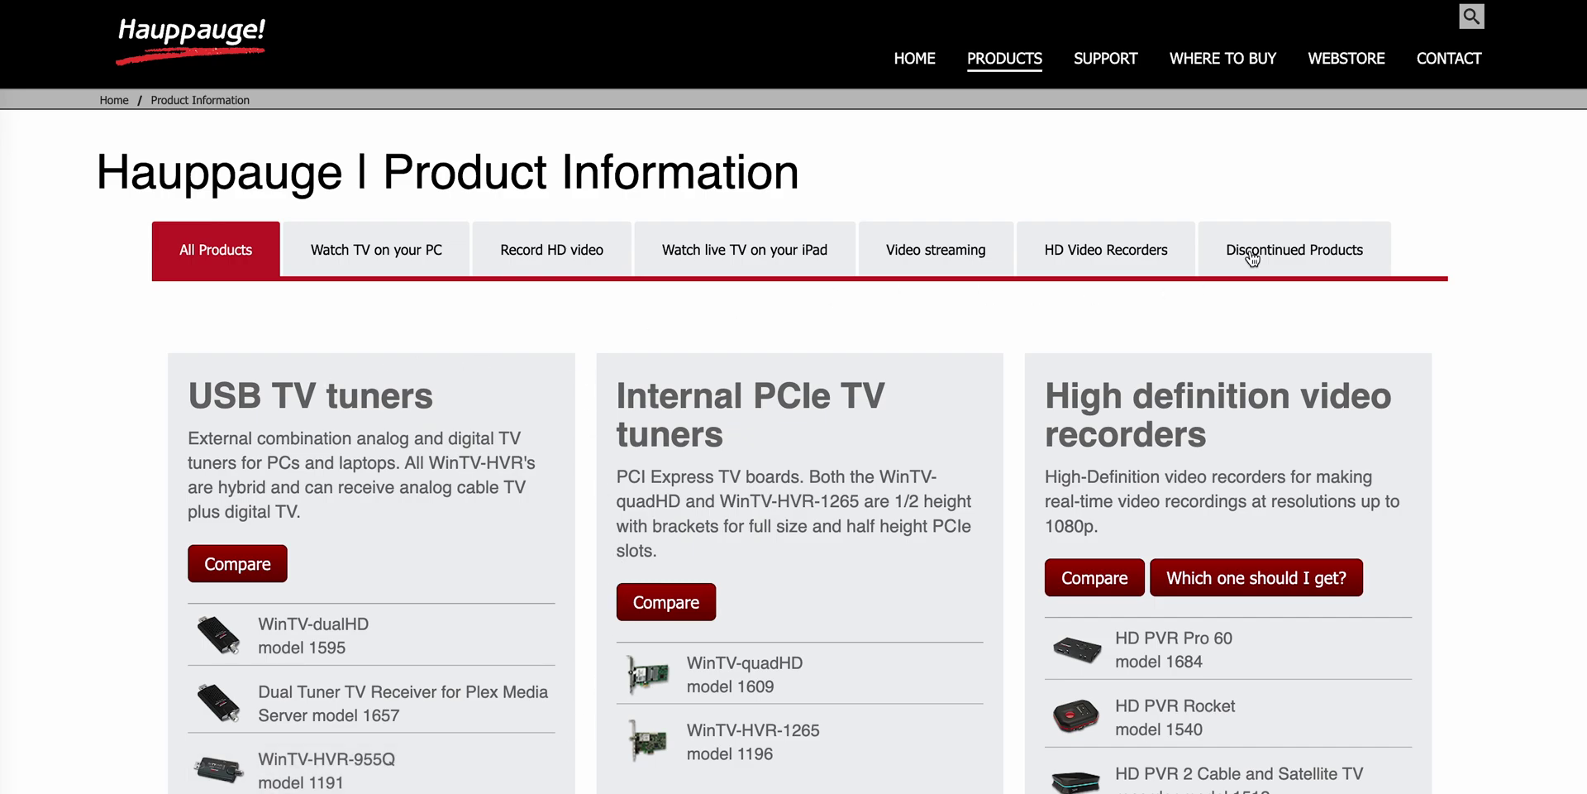
pyautogui.click(908, 744)
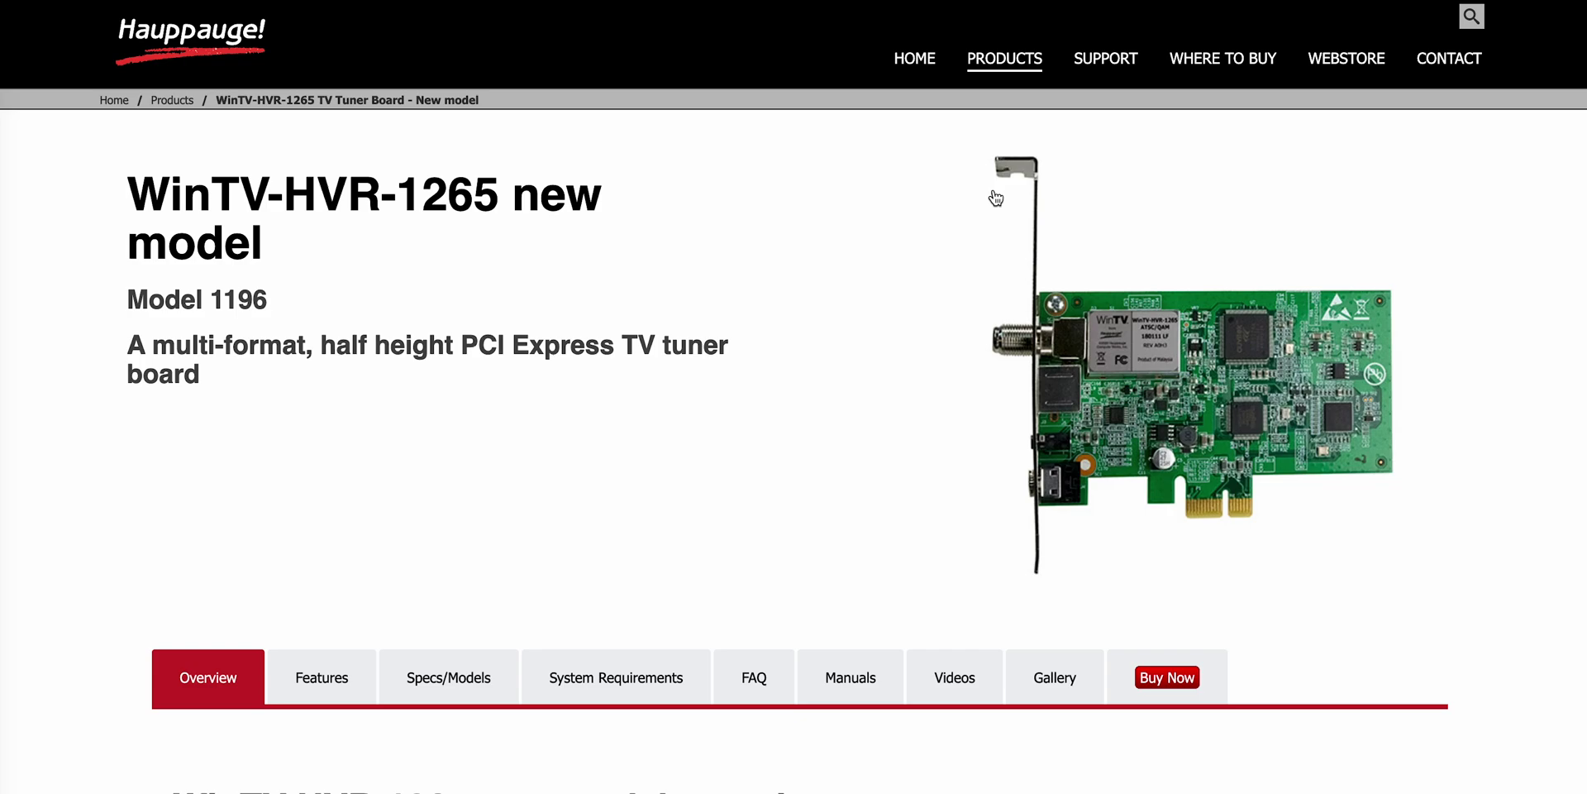
# Step: Scroll to the WinTV v10 installer download, version 42011, 165 MB
pyautogui.scroll(-1, 1141, 468)
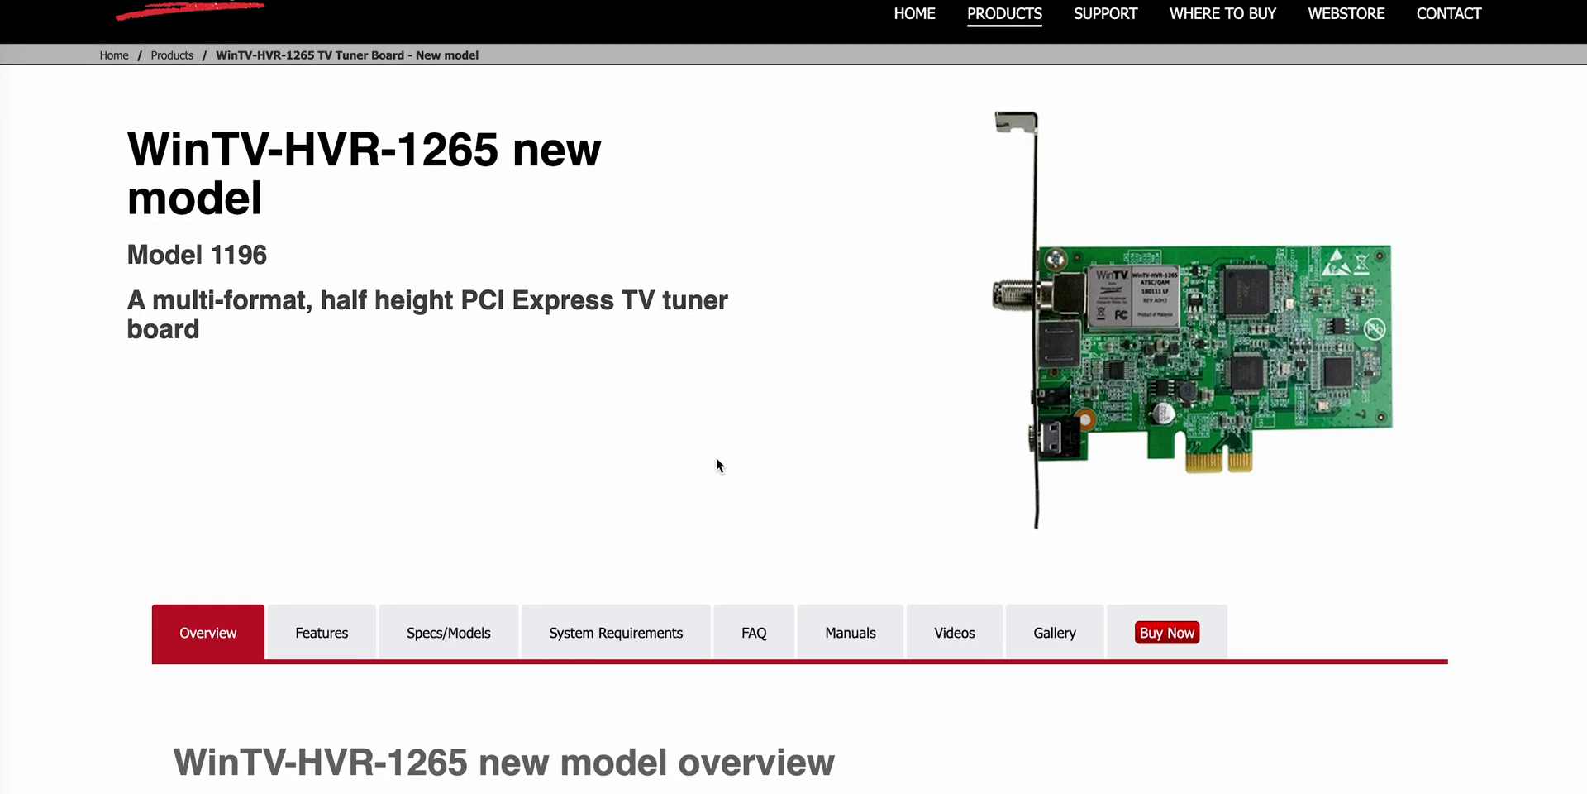
pyautogui.scroll(-2, 14, 587)
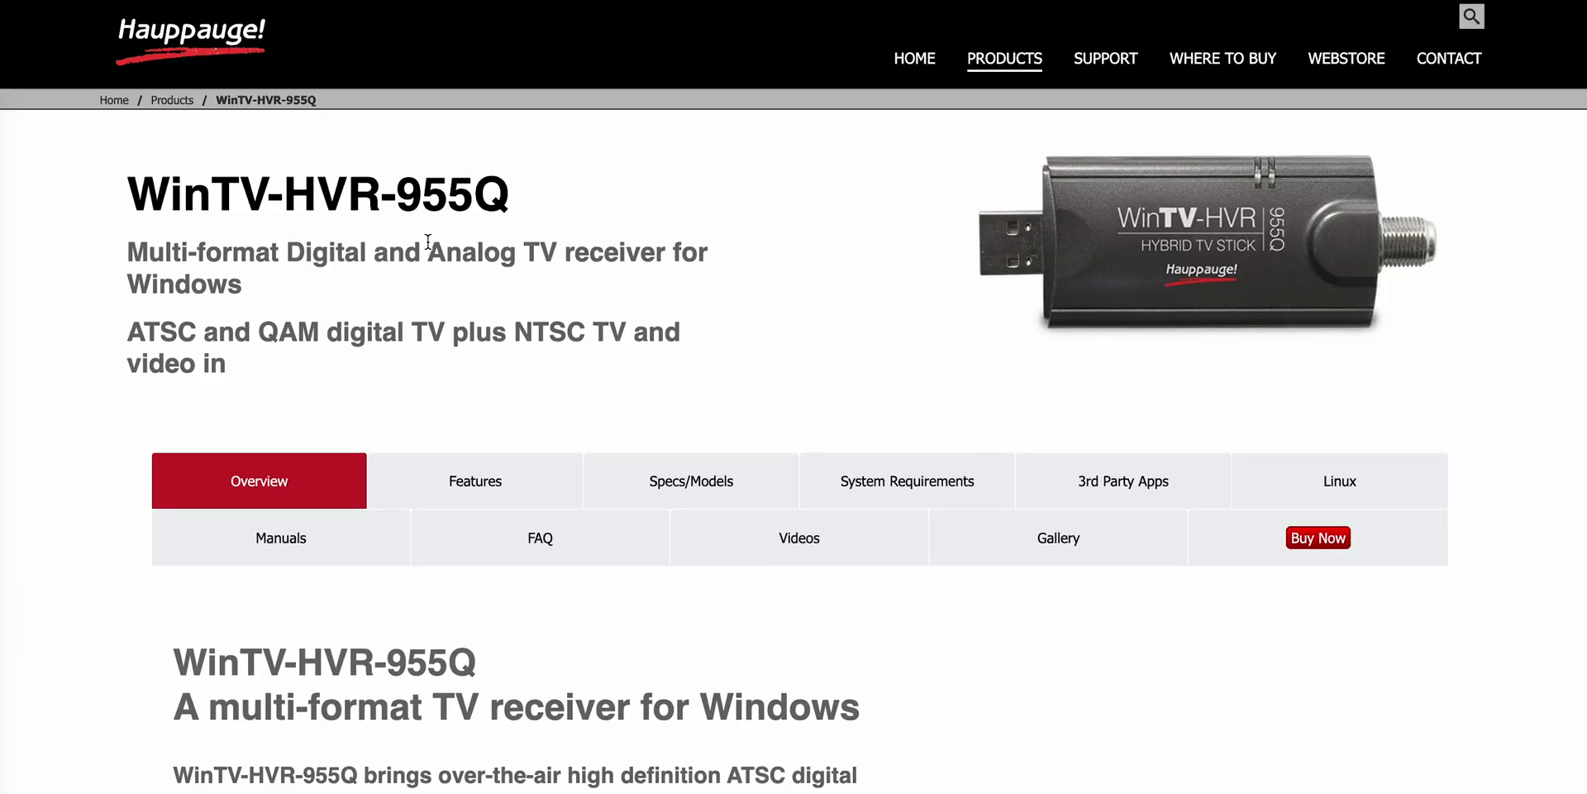
pyautogui.moveTo(429, 245); pyautogui.dragTo(559, 252)
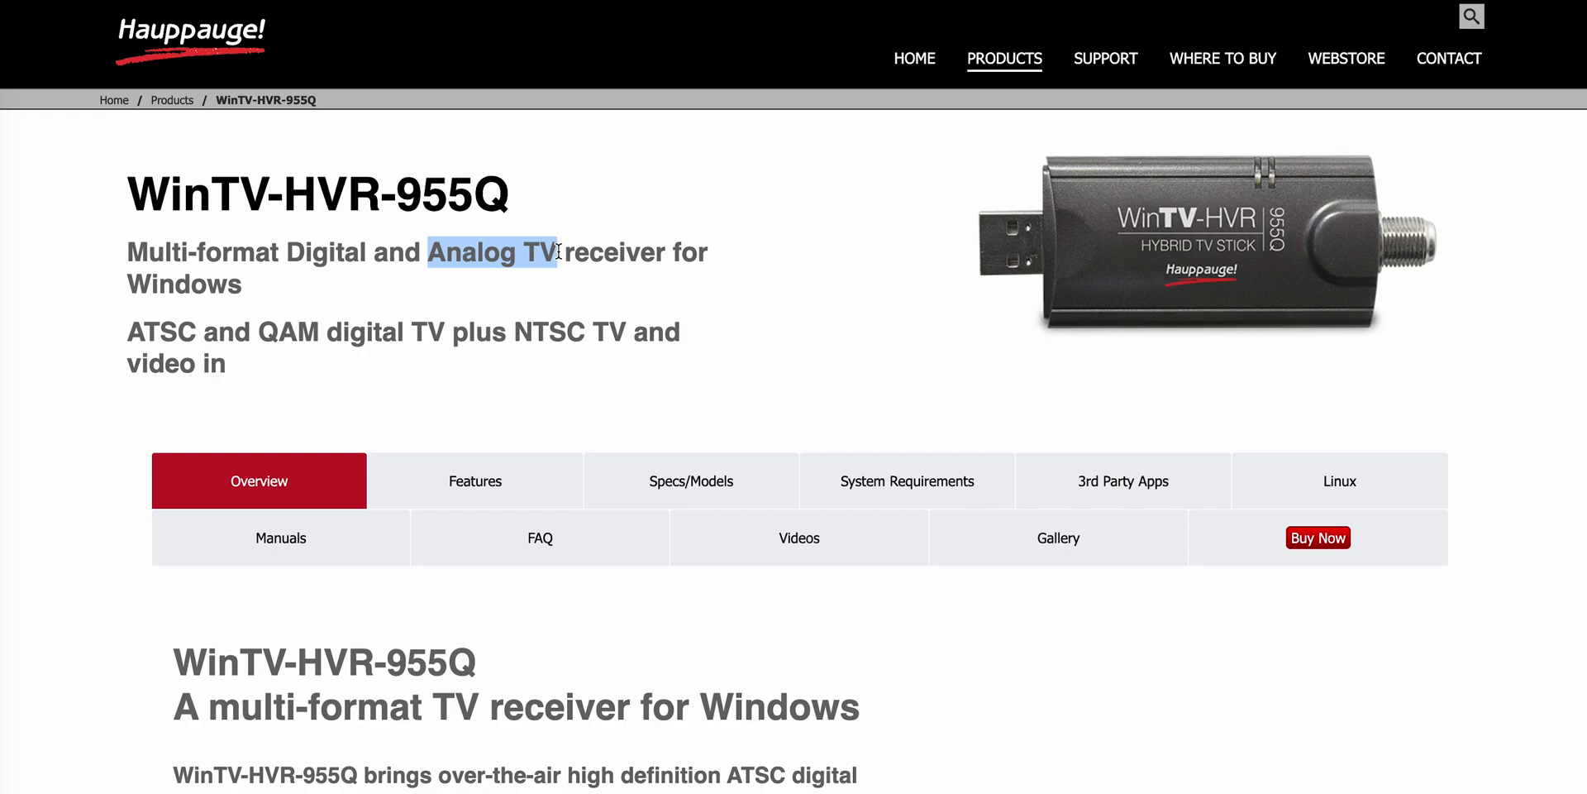
pyautogui.press('super+Tab')
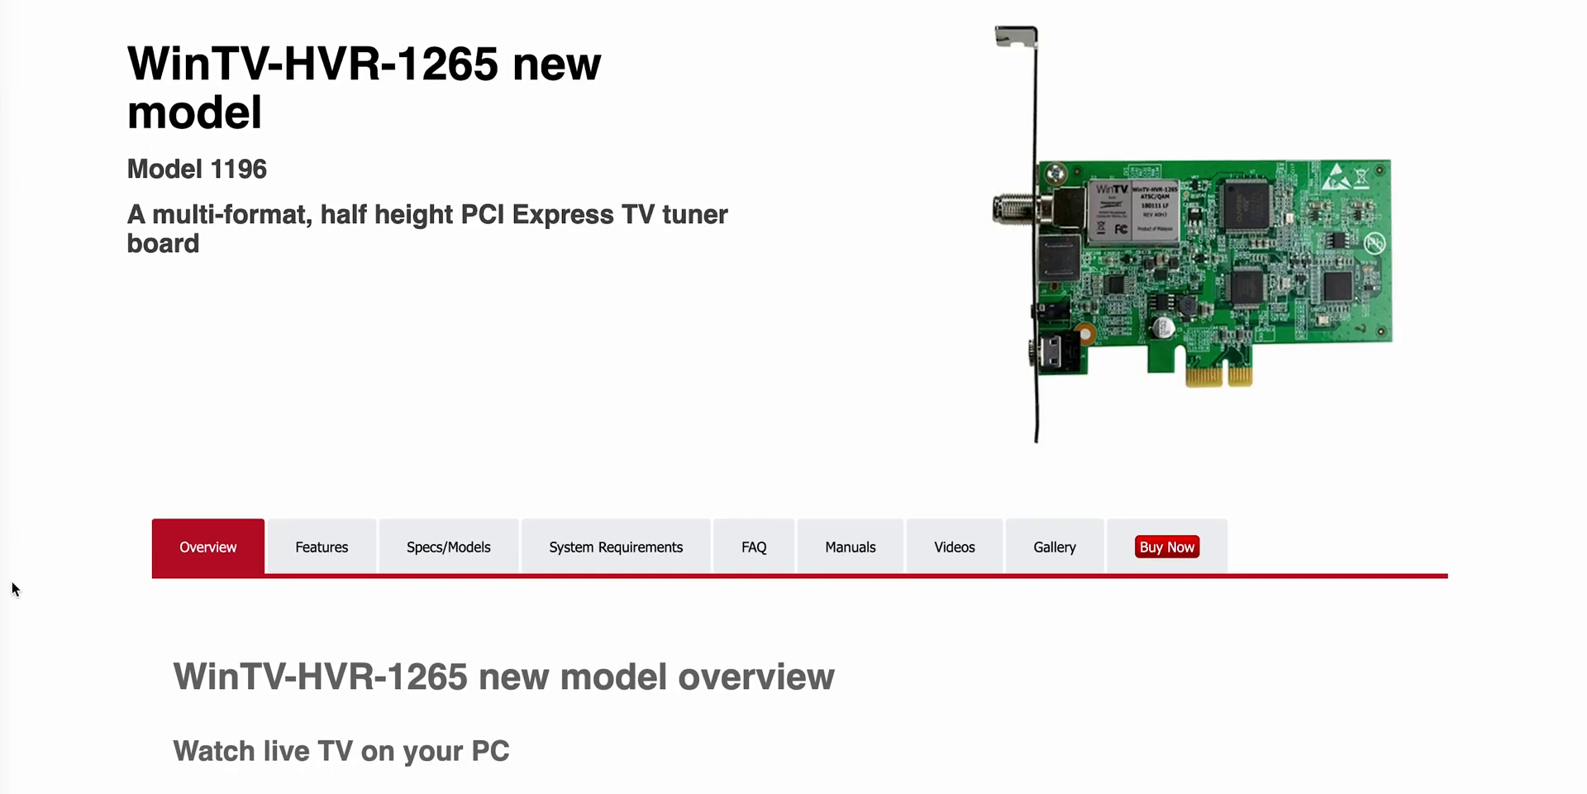
pyautogui.scroll(-3, 12, 580)
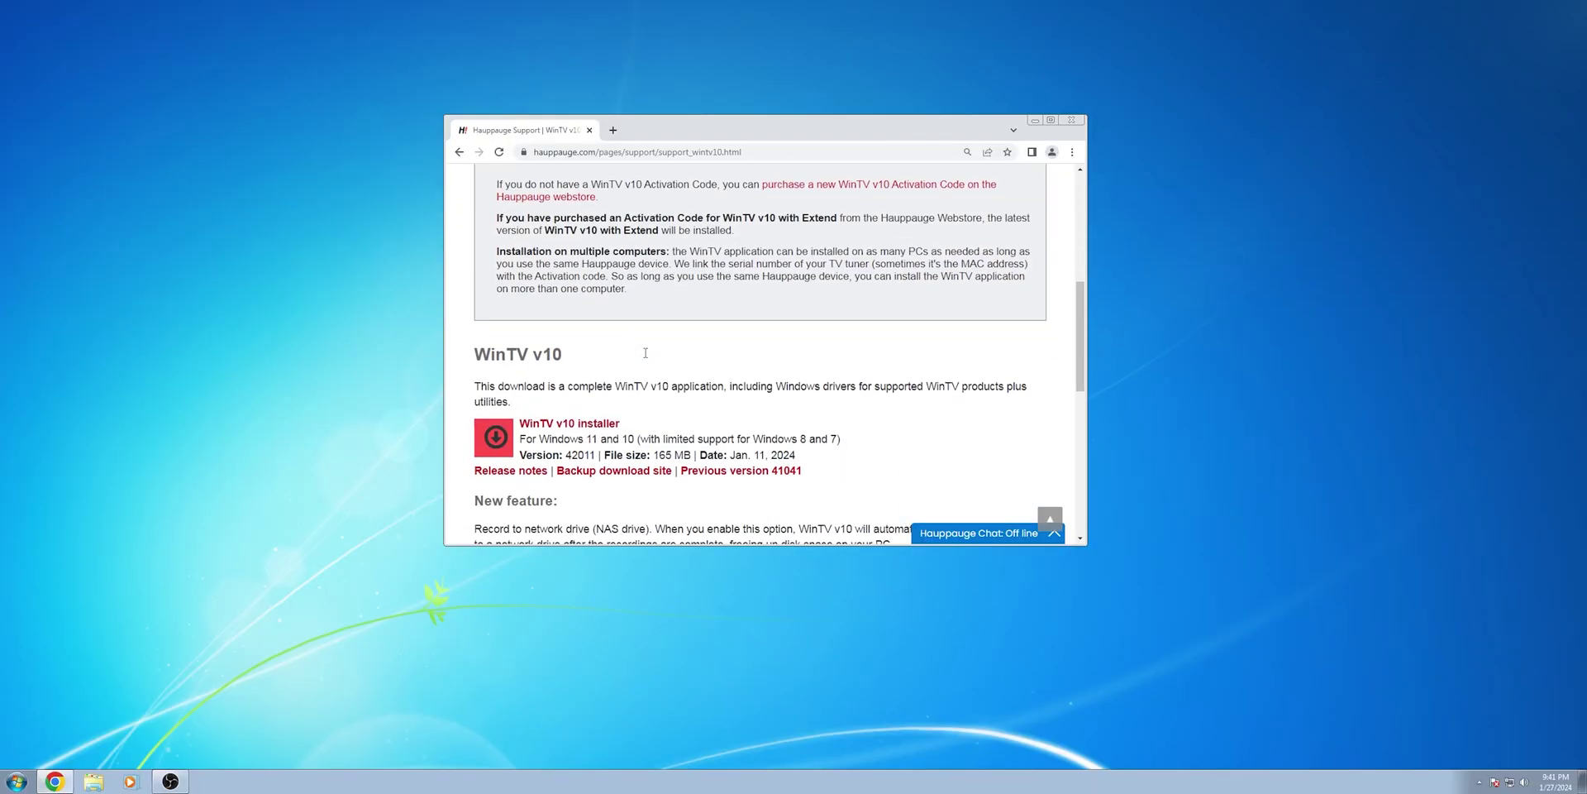
pyautogui.scroll(-1, 639, 361)
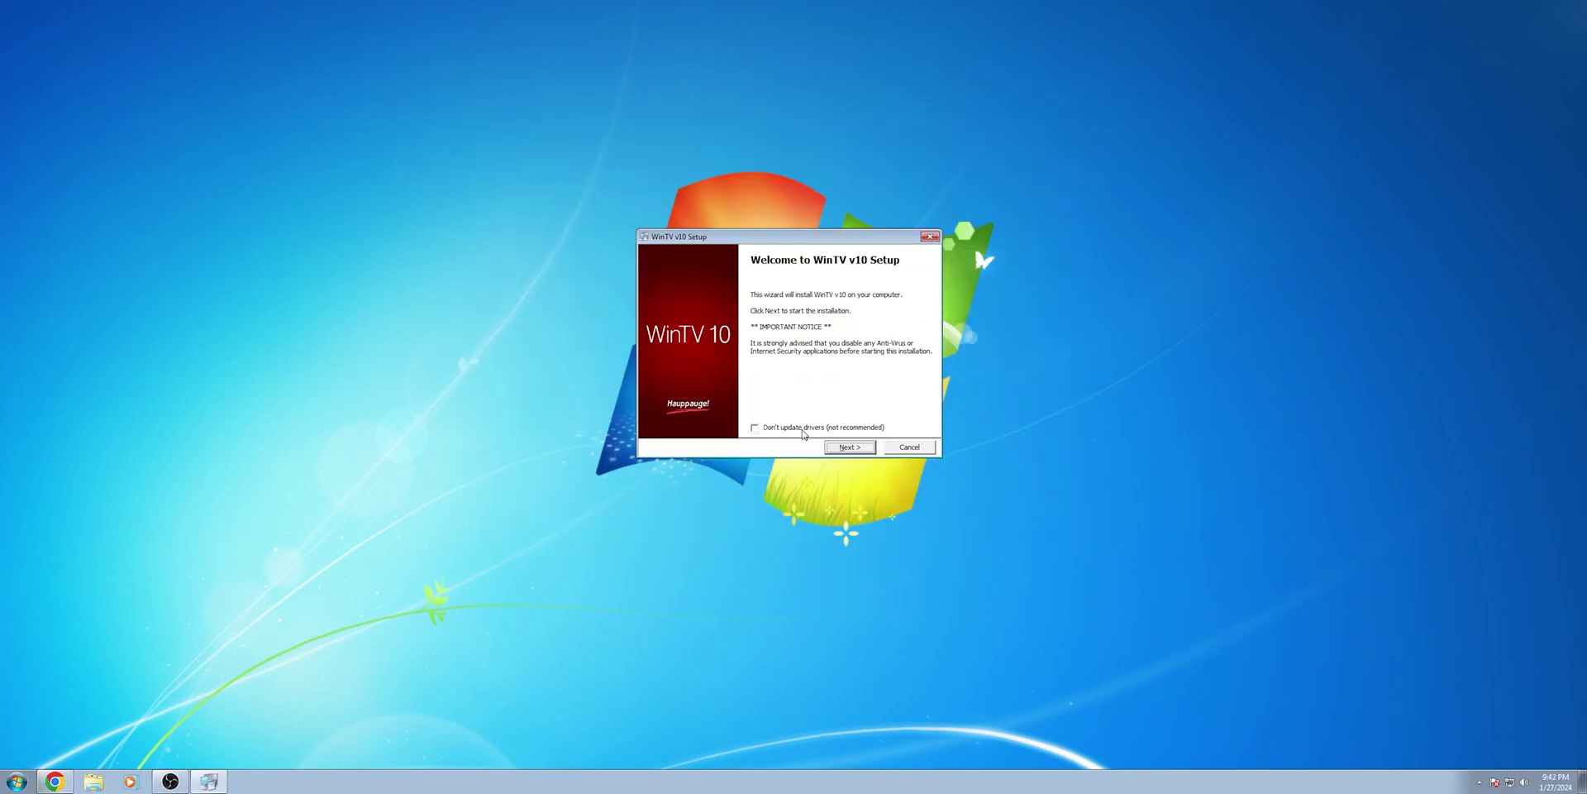
# Step: Run the WinTV v10 installer and submit the activation code to finish setup
pyautogui.click(850, 446)
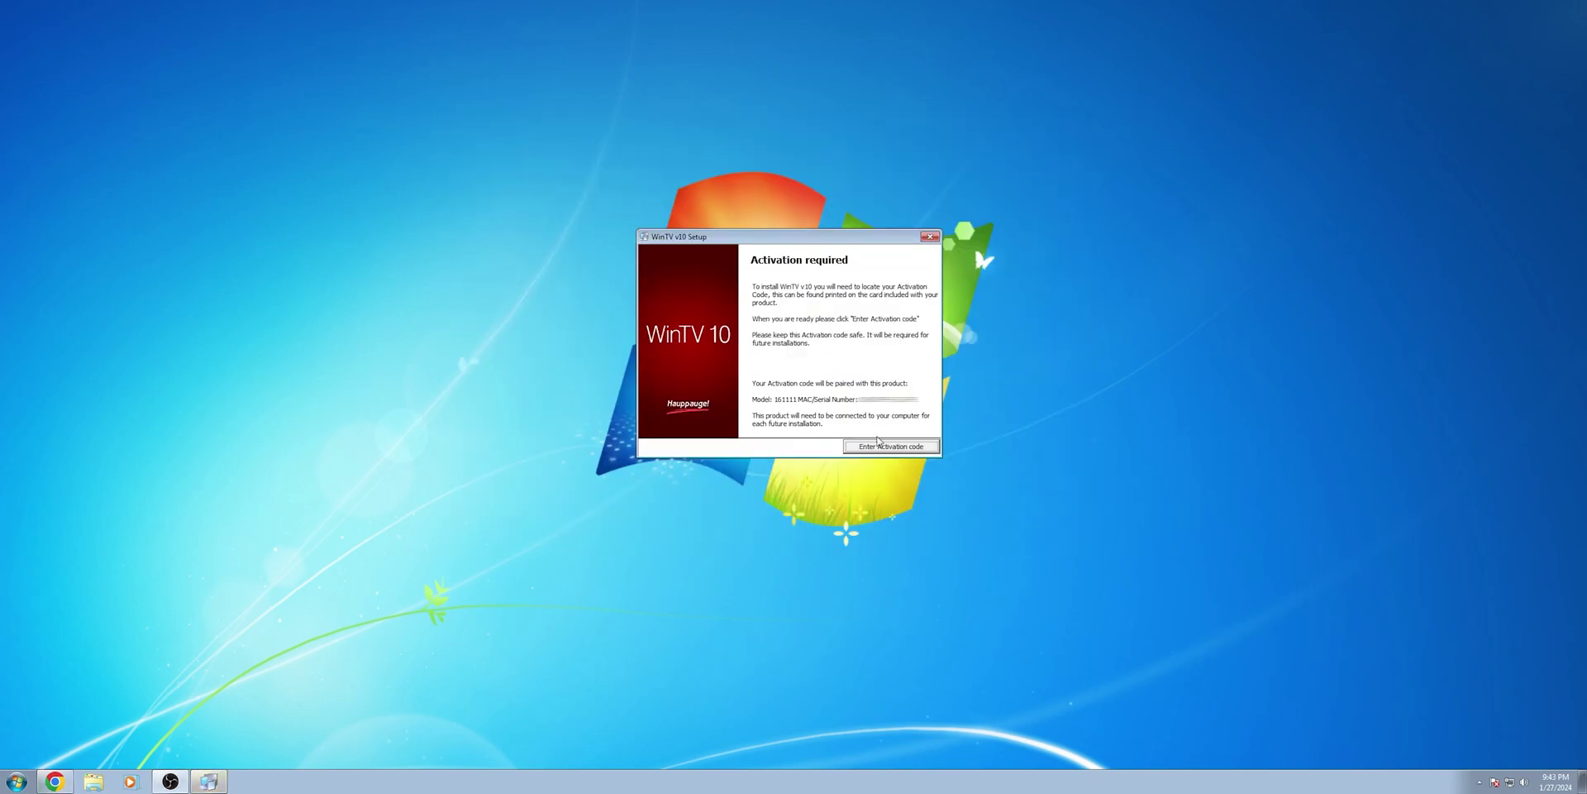
pyautogui.click(881, 446)
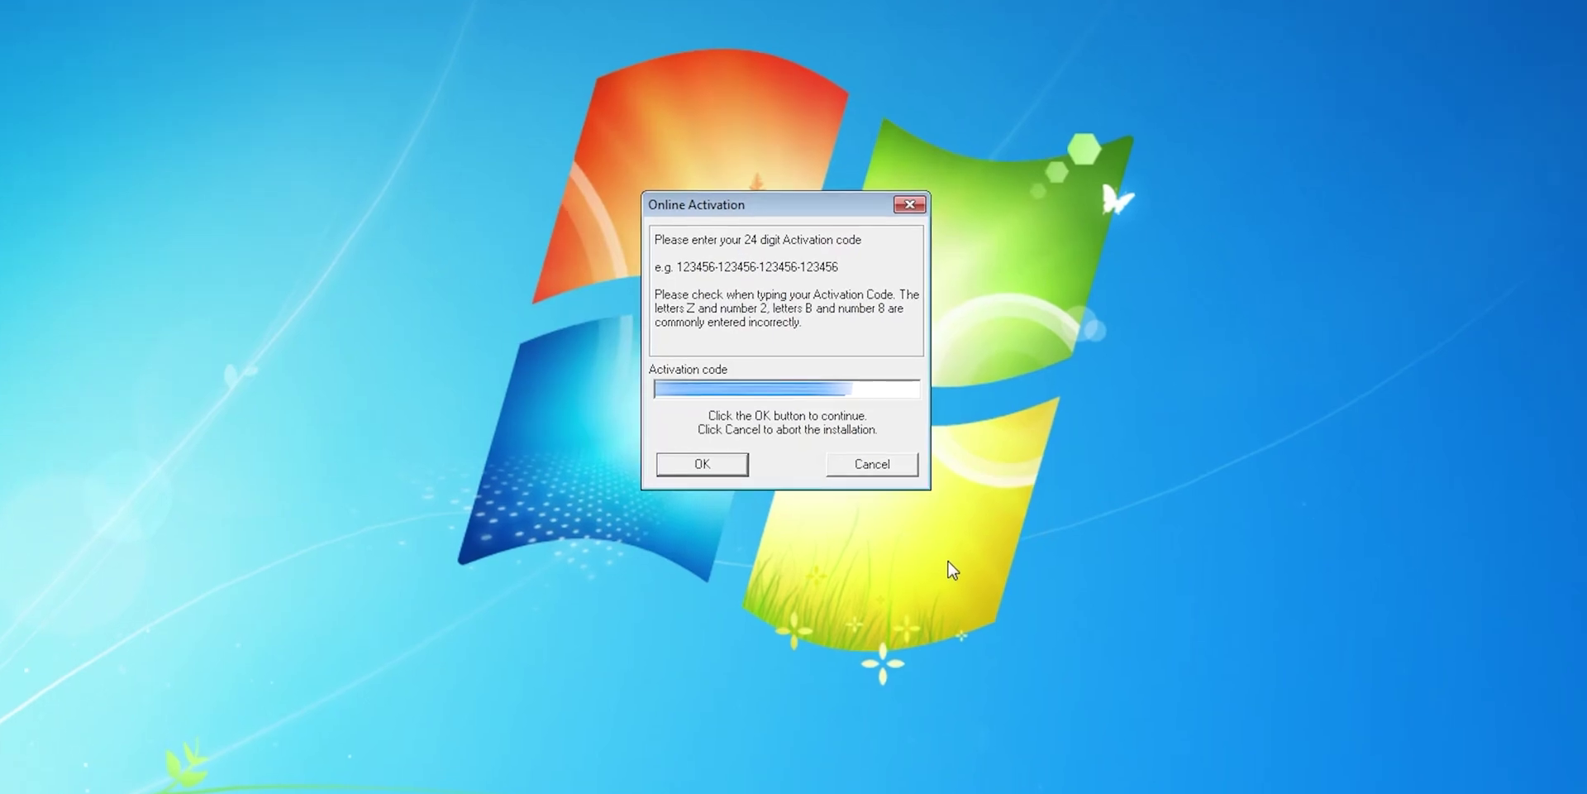
pyautogui.click(702, 464)
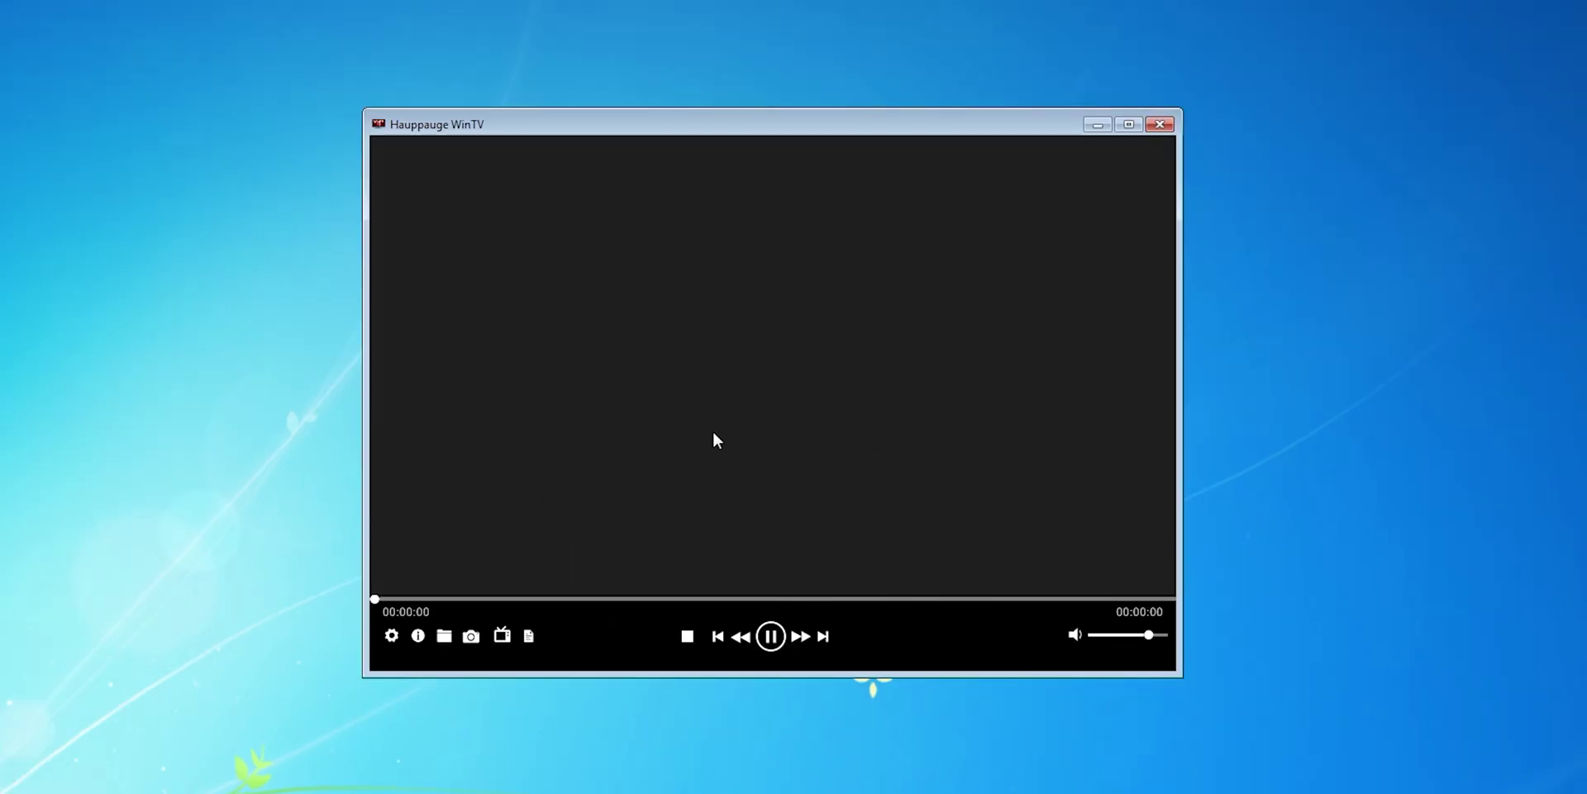
# Step: In the settings' Devices list, select WinTV-HVR-1265 and launch its Tuner Setup
pyautogui.click(389, 636)
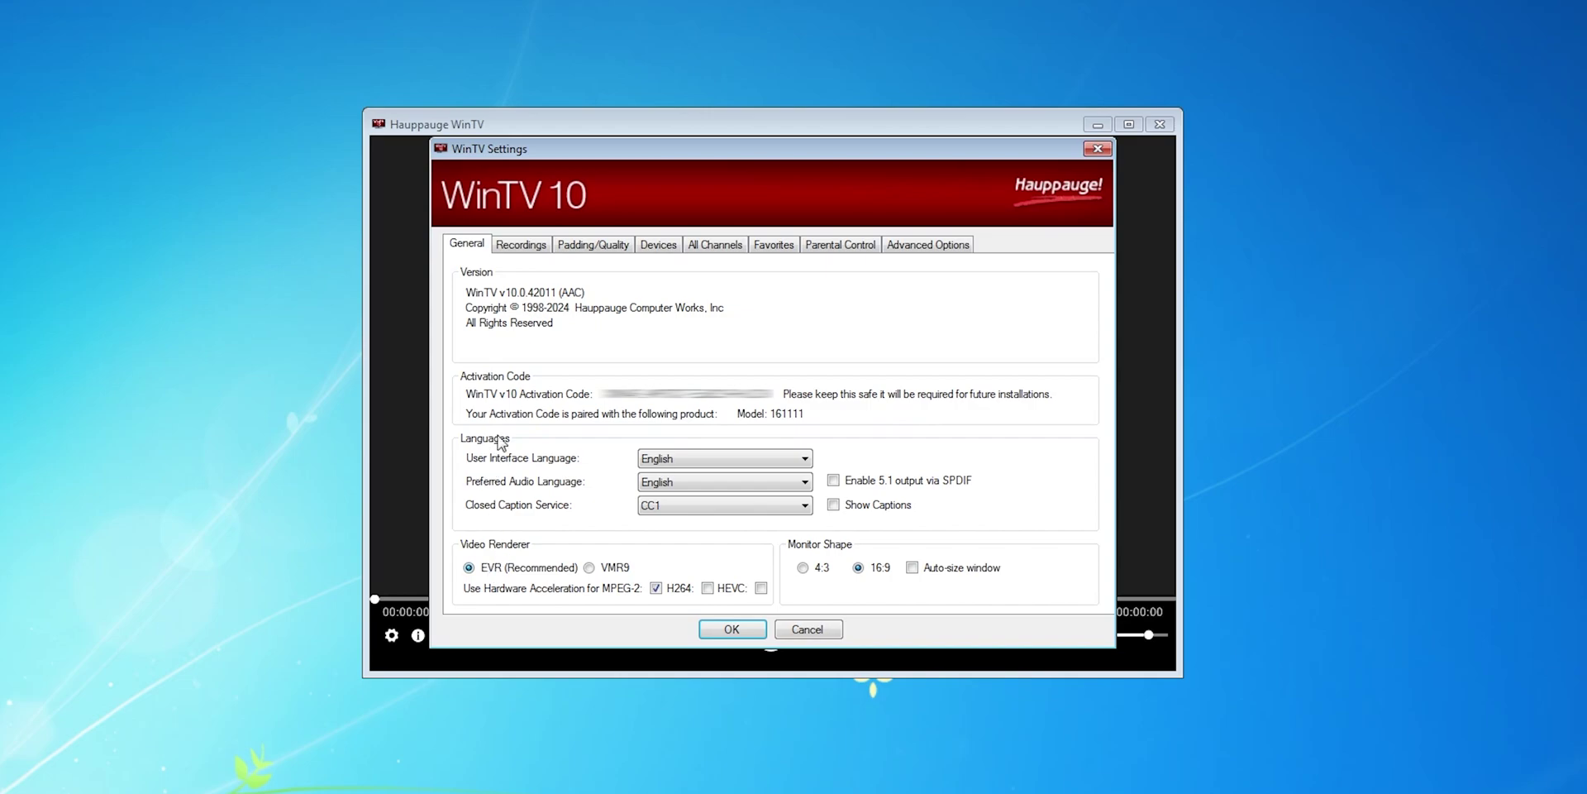
pyautogui.click(654, 246)
pyautogui.click(522, 304)
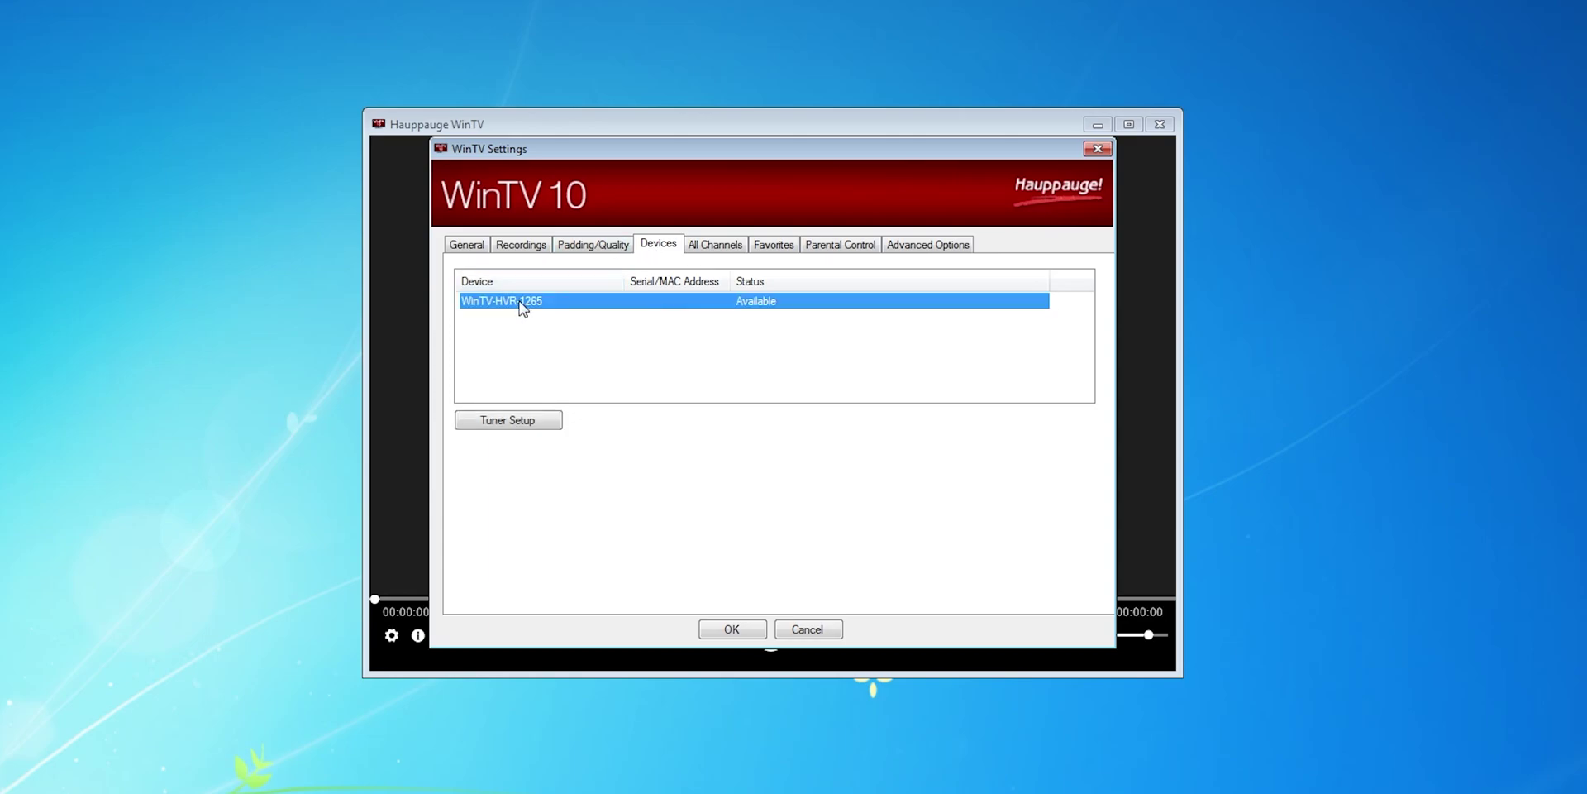
pyautogui.click(517, 424)
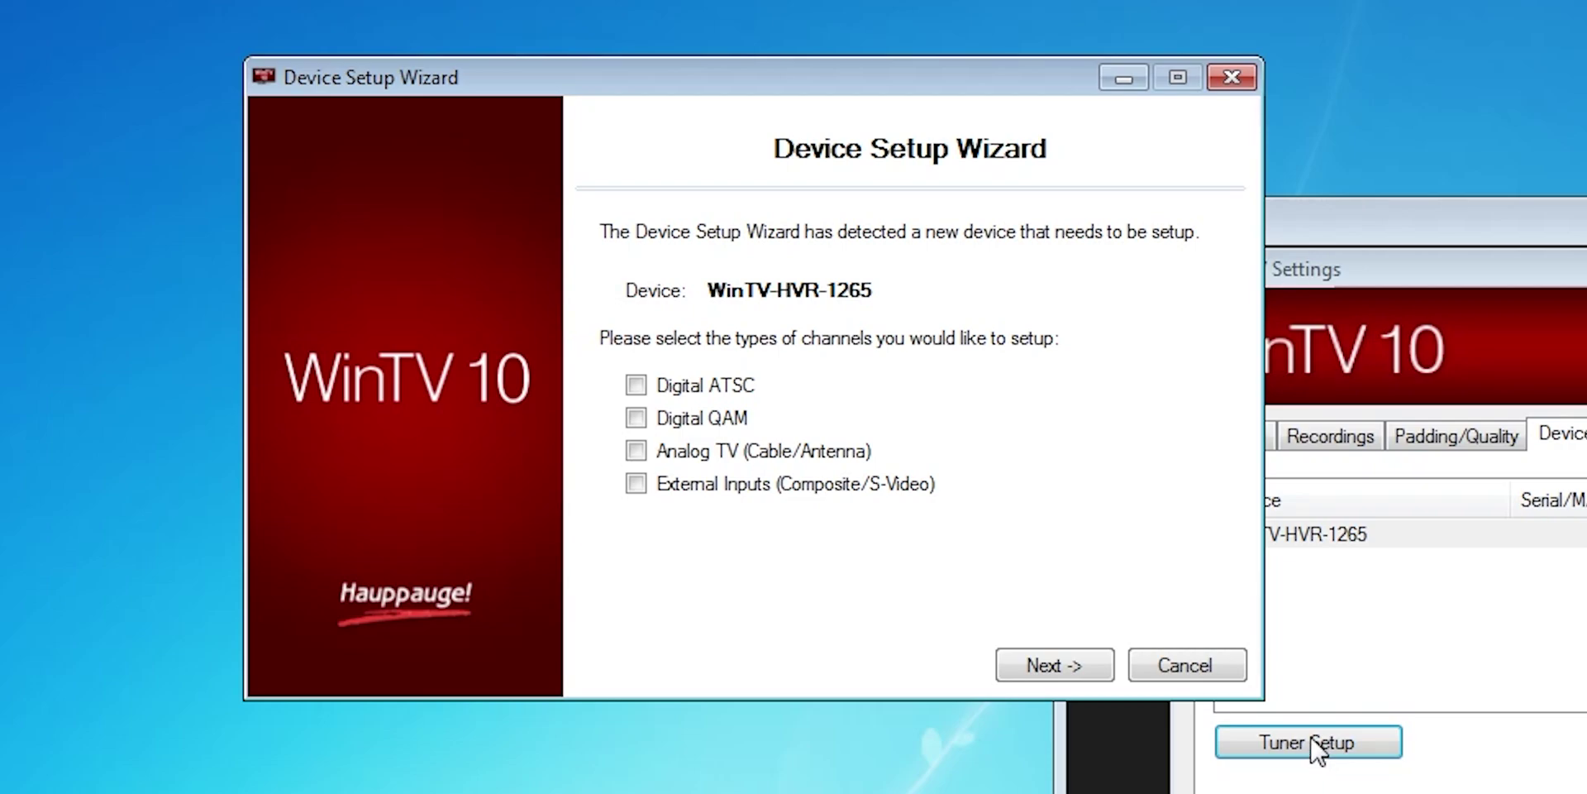
# Step: Scan Digital ATSC channels 2–51 and save the 58 channels found
pyautogui.click(635, 385)
pyautogui.click(1017, 670)
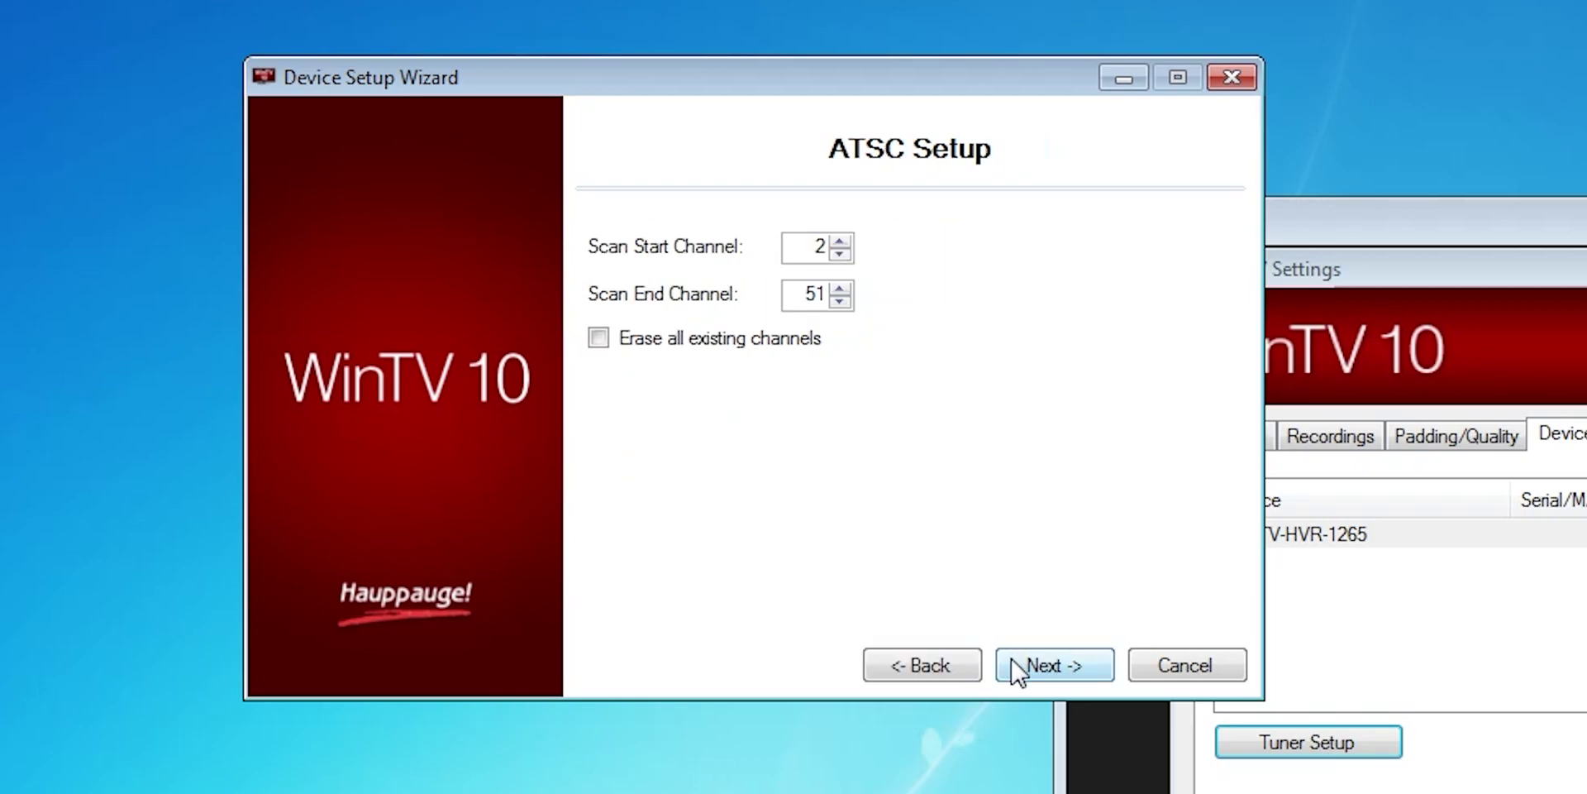
pyautogui.click(1017, 668)
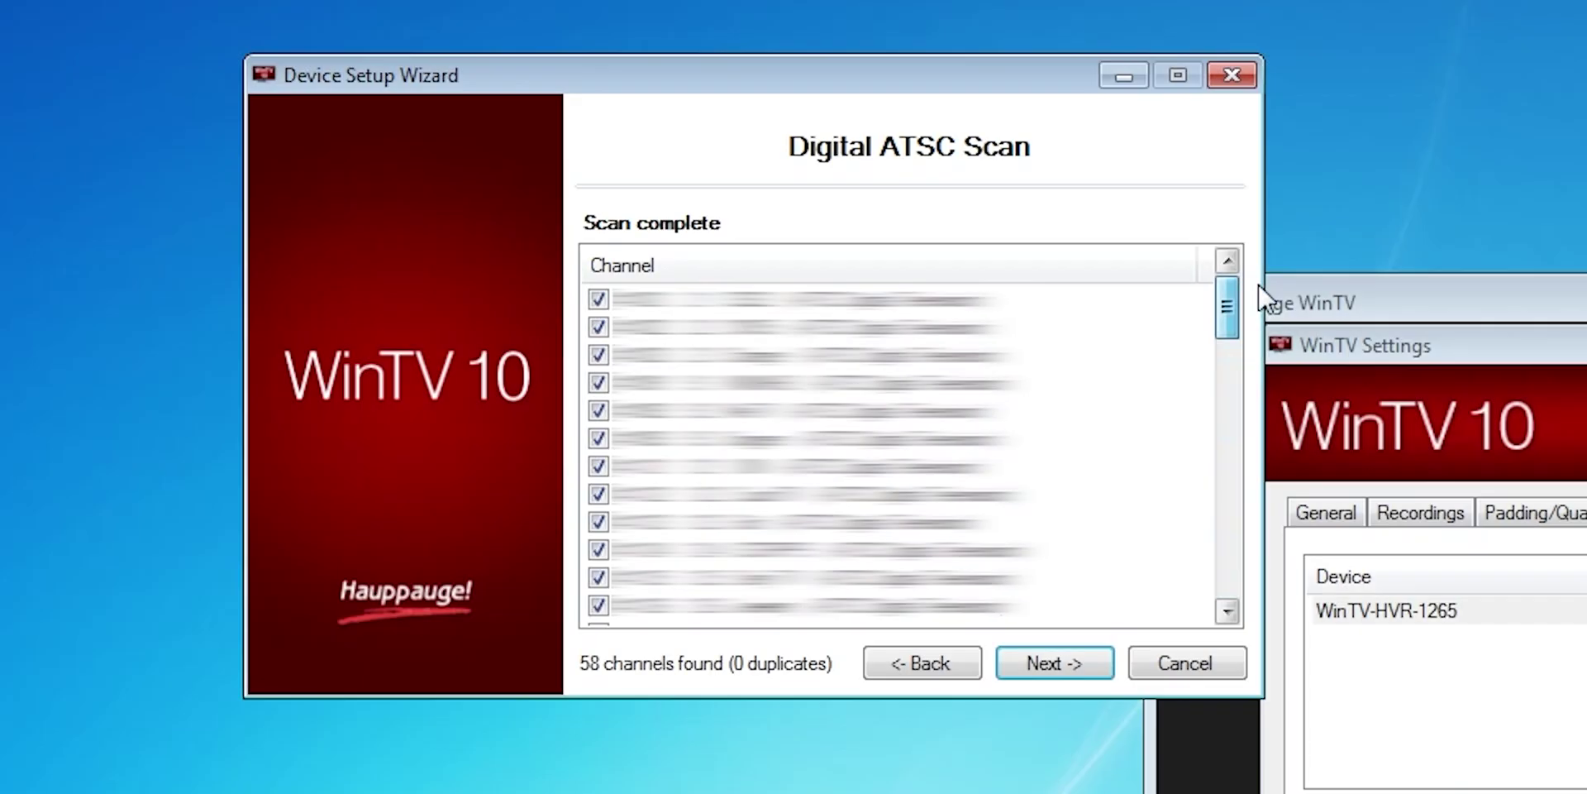
pyautogui.moveTo(1227, 306); pyautogui.dragTo(1215, 570)
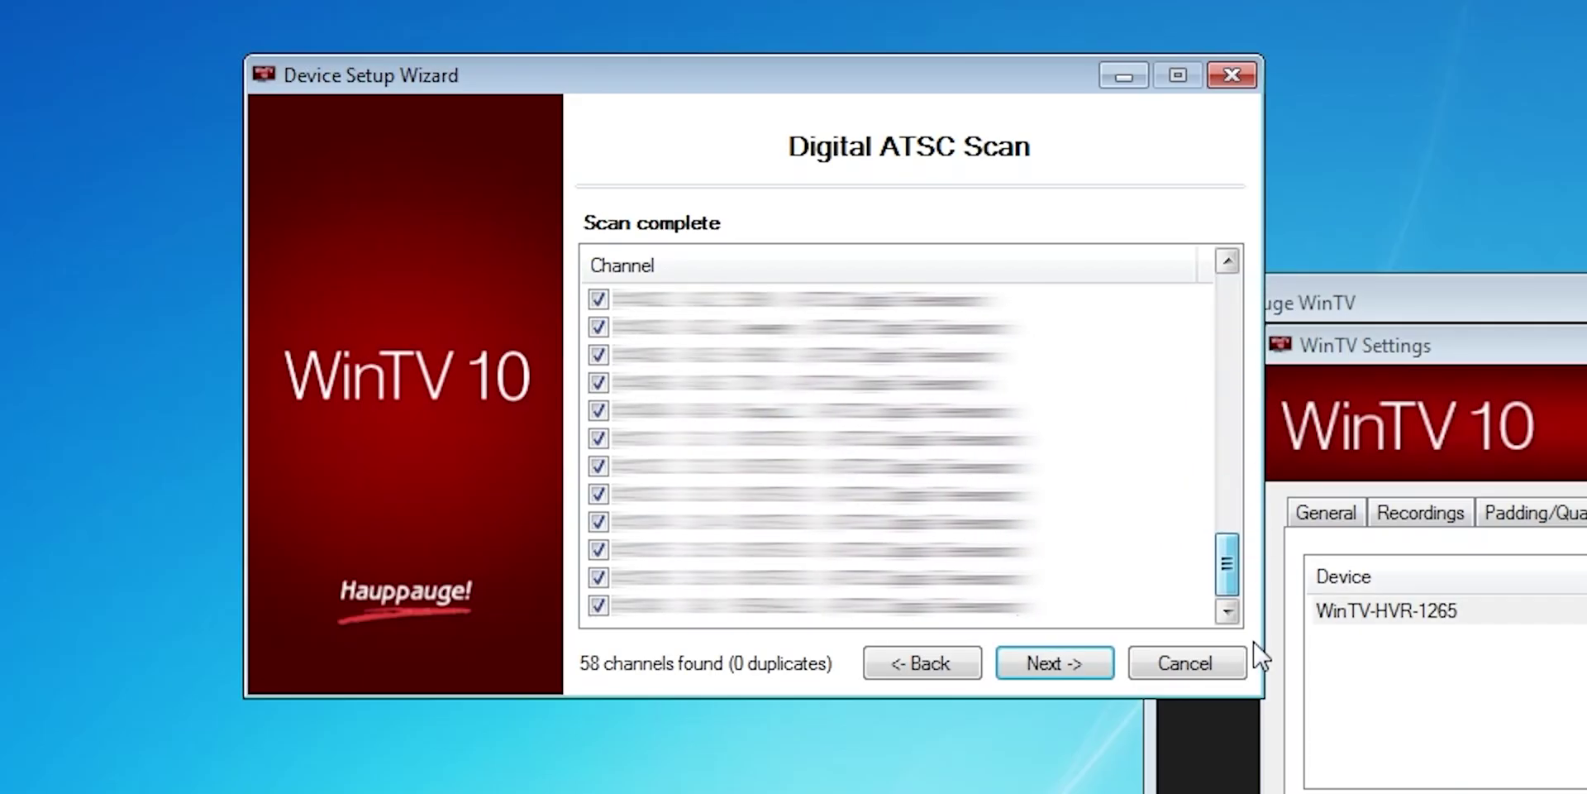
pyautogui.click(1055, 663)
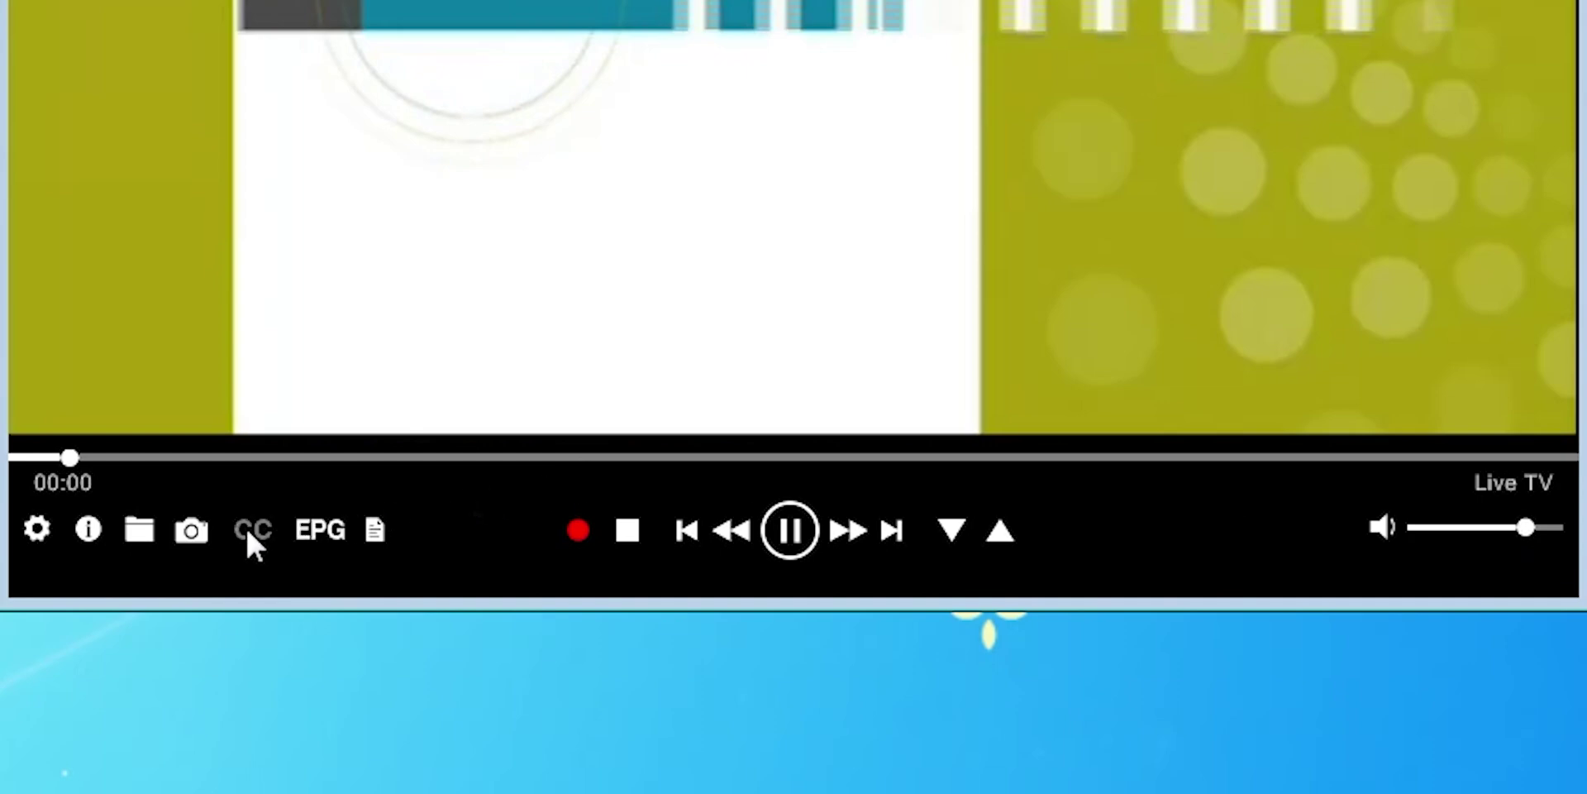
# Step: Browse the program guide's Family Feud details, then the Scheduler and Recordings tabs
pyautogui.click(327, 531)
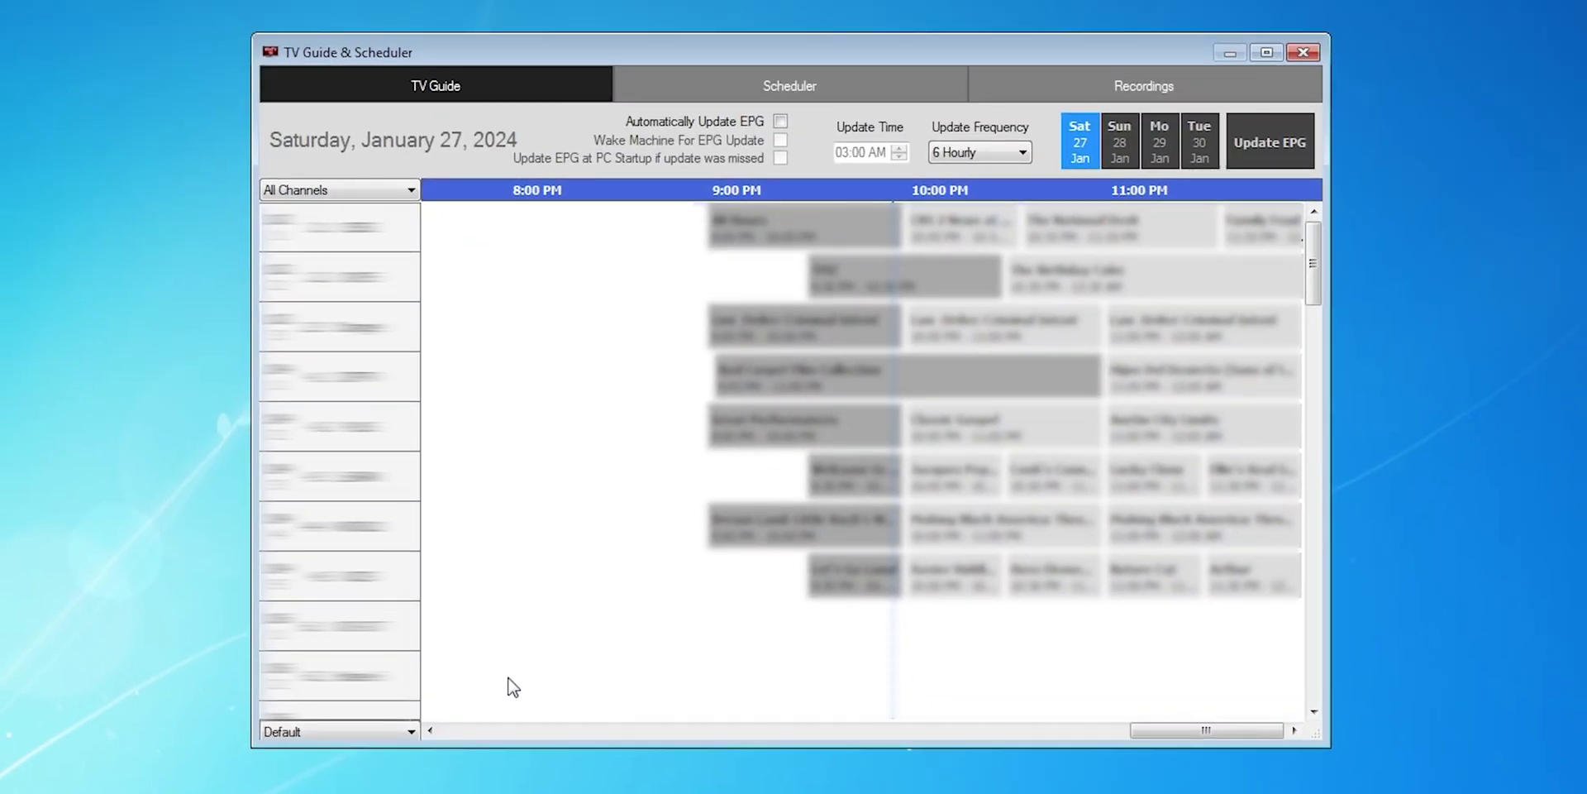
pyautogui.click(1261, 225)
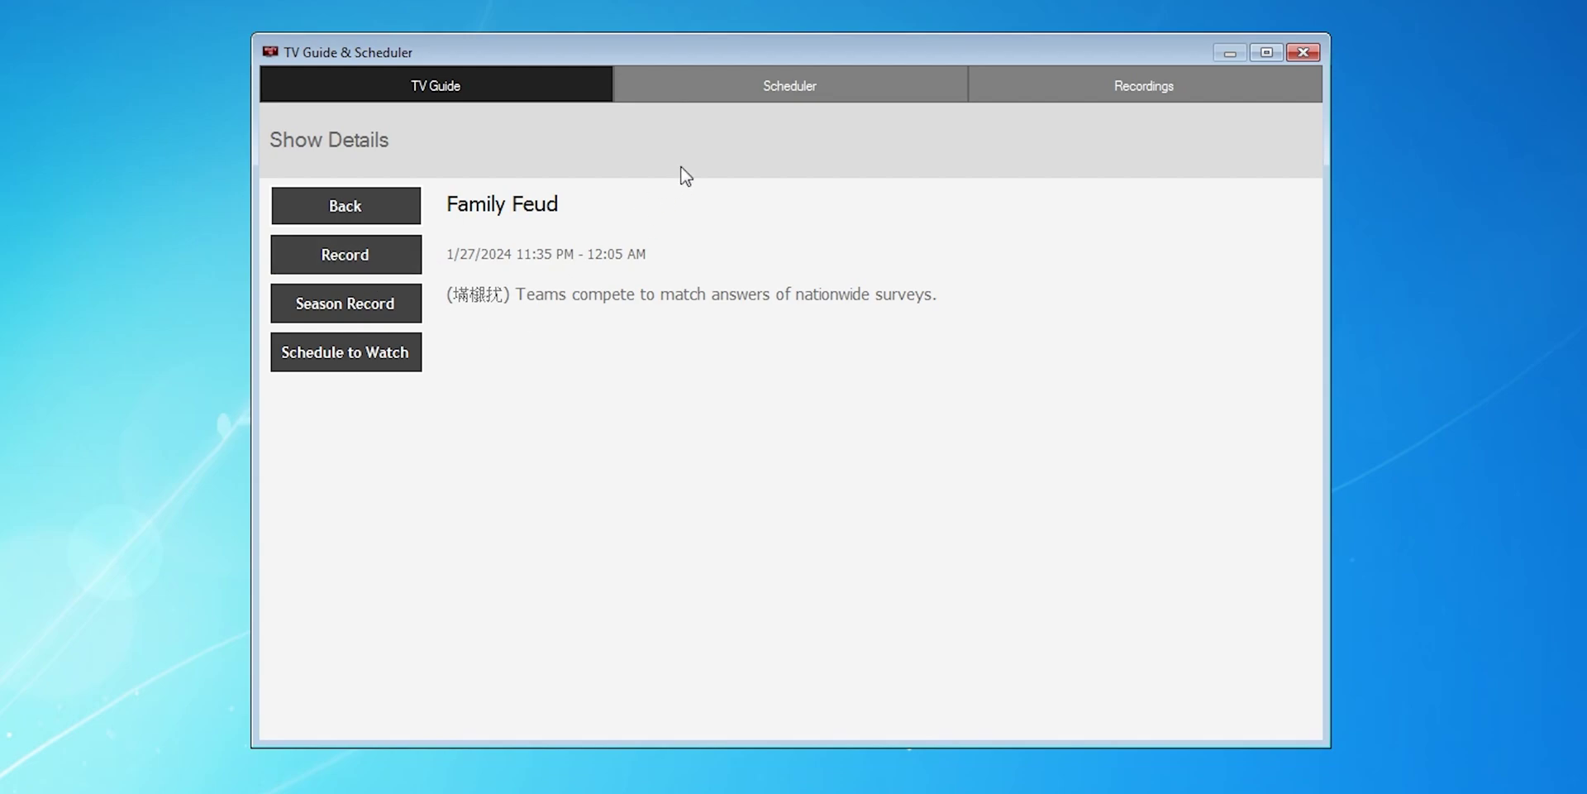
pyautogui.click(759, 98)
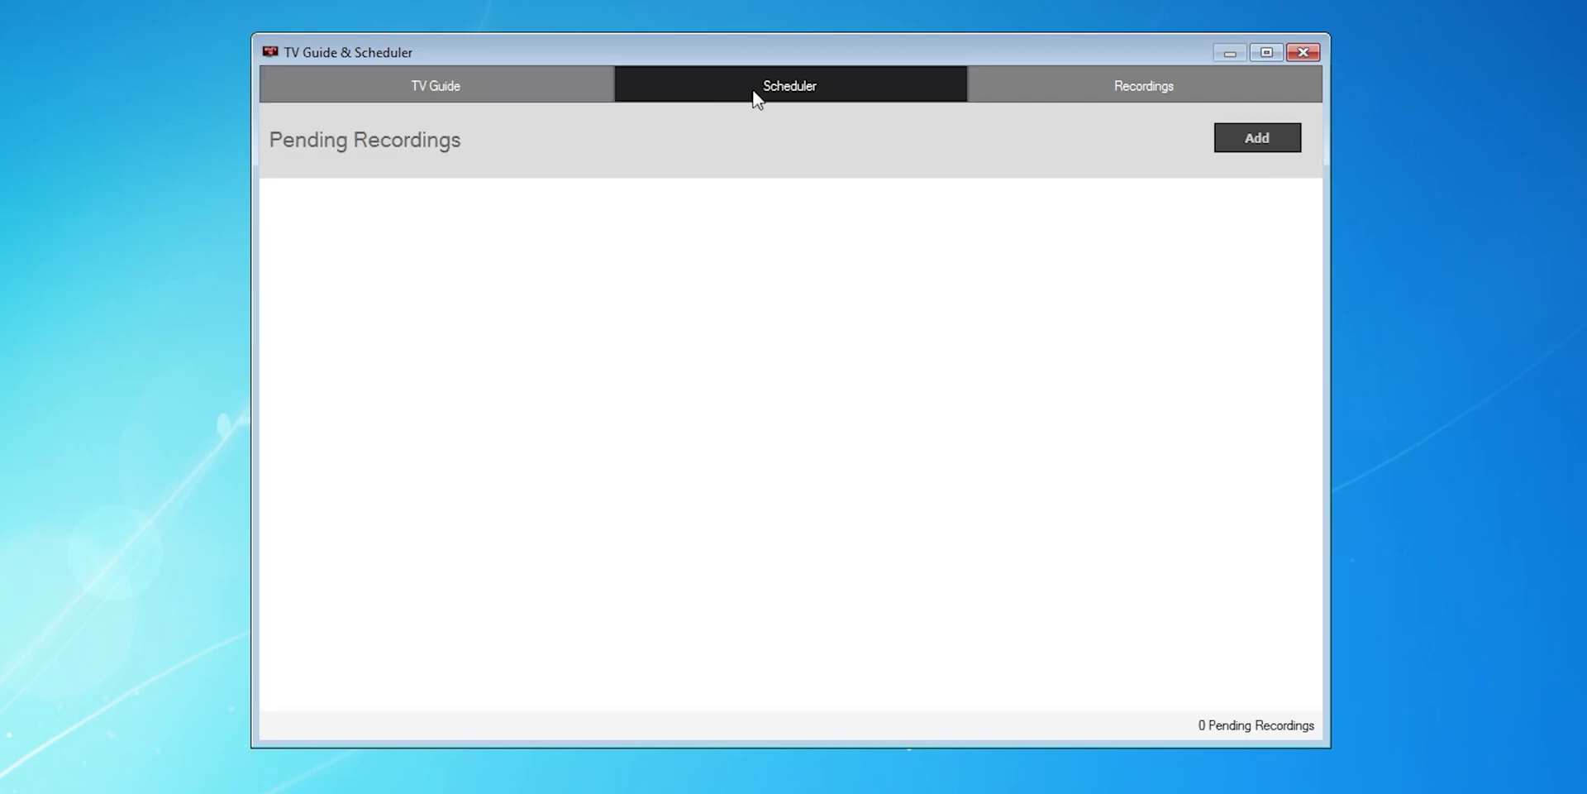
pyautogui.click(1096, 88)
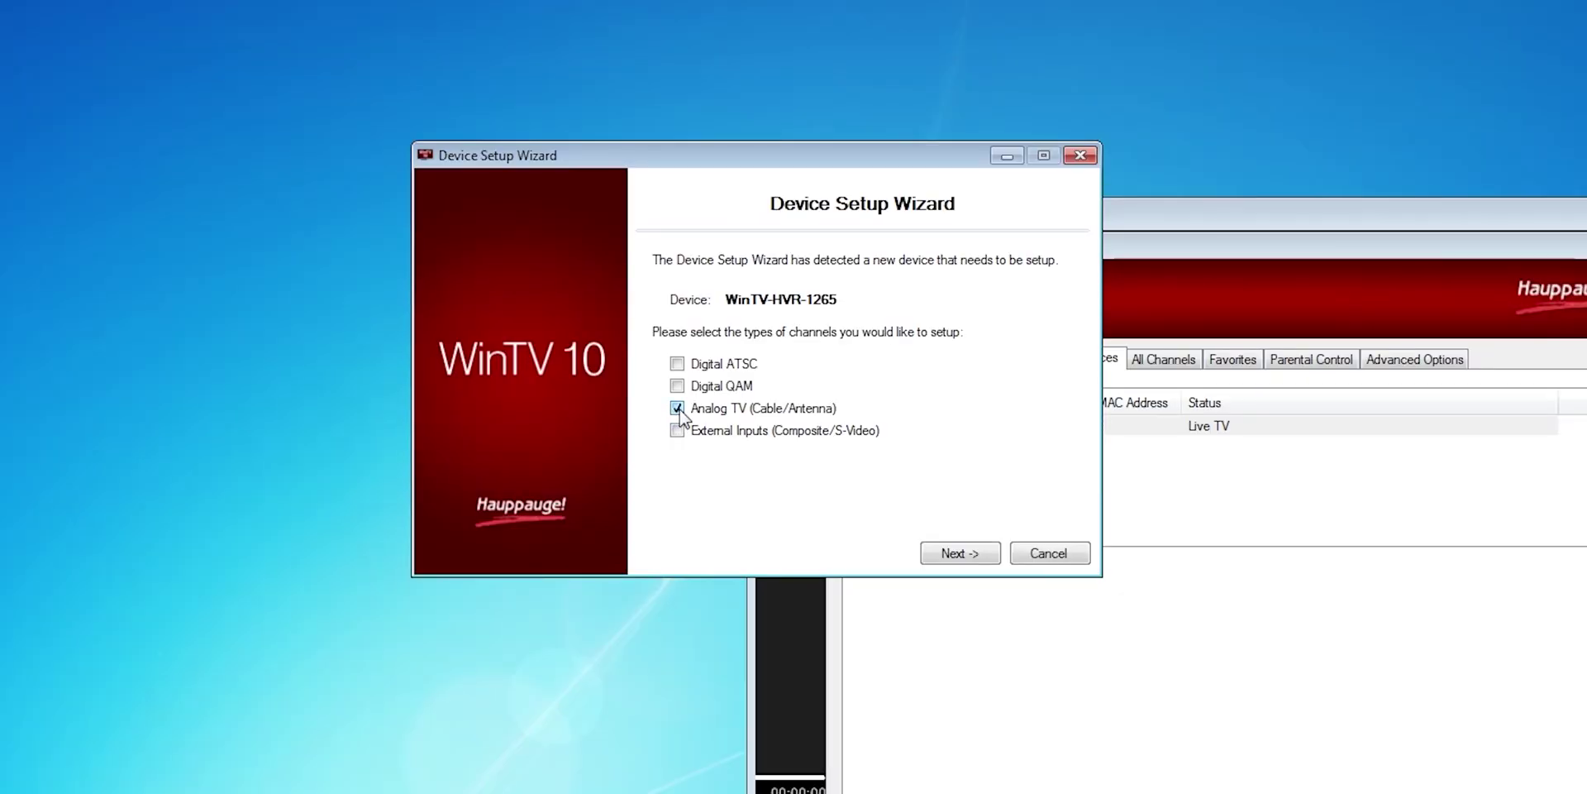
# Step: Change the Analog Tuner Setup source from Cable to Antenna
pyautogui.click(948, 556)
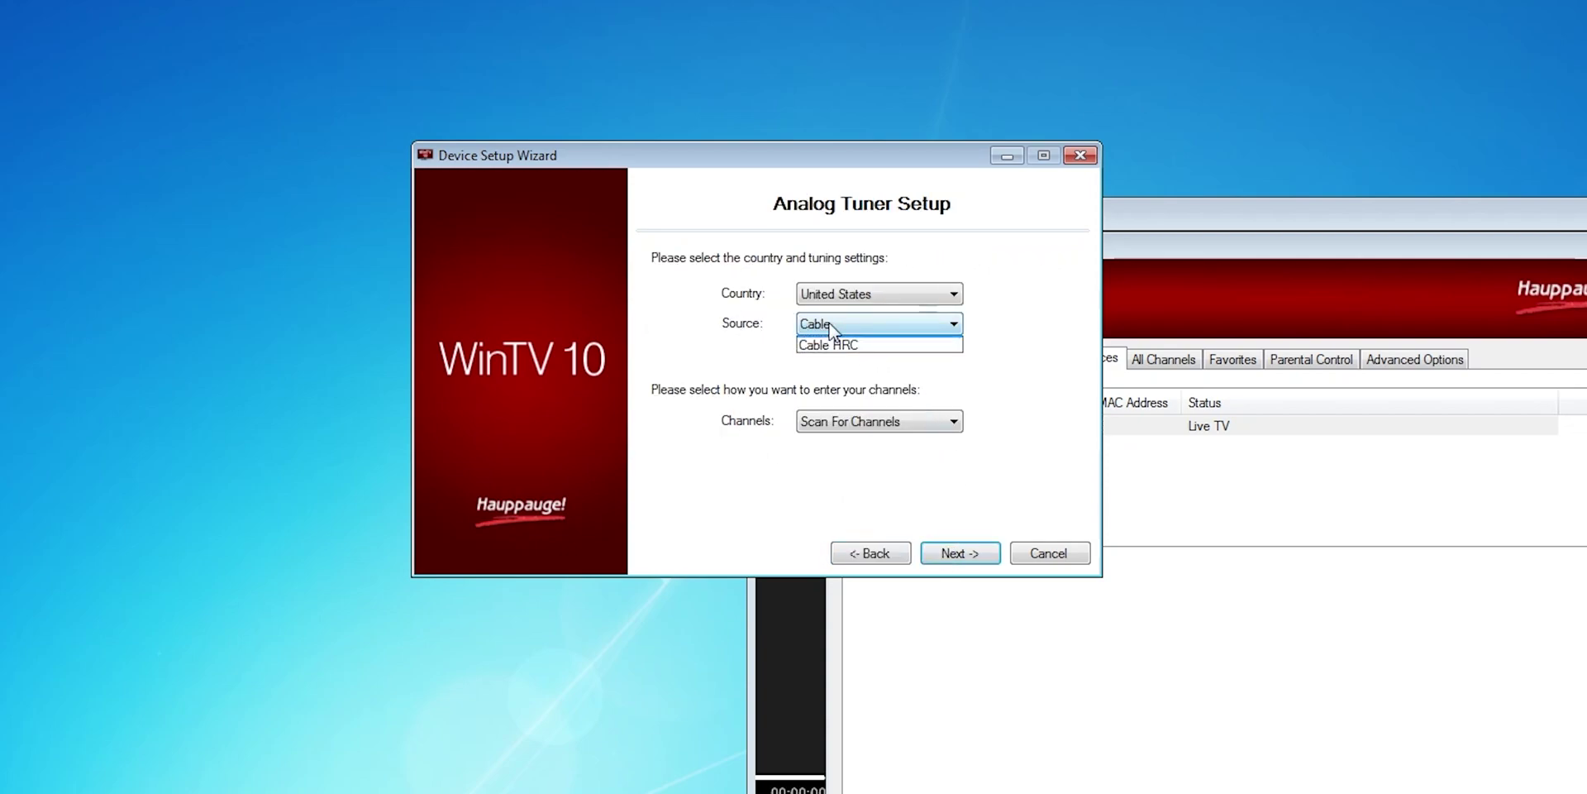
pyautogui.click(830, 341)
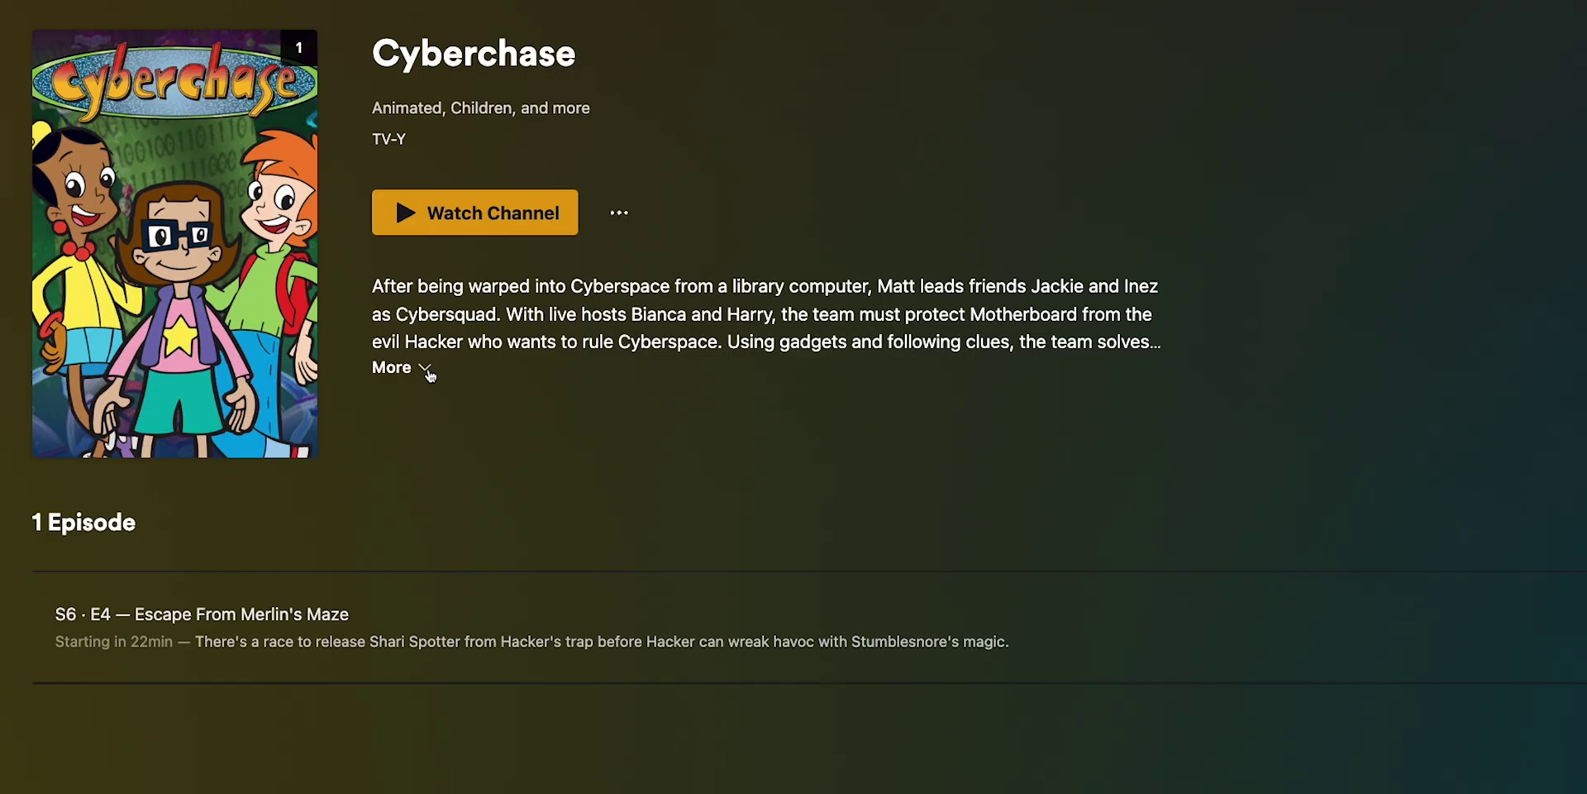
# Step: Expand the full description on the Cyberchase channel details page
pyautogui.click(424, 361)
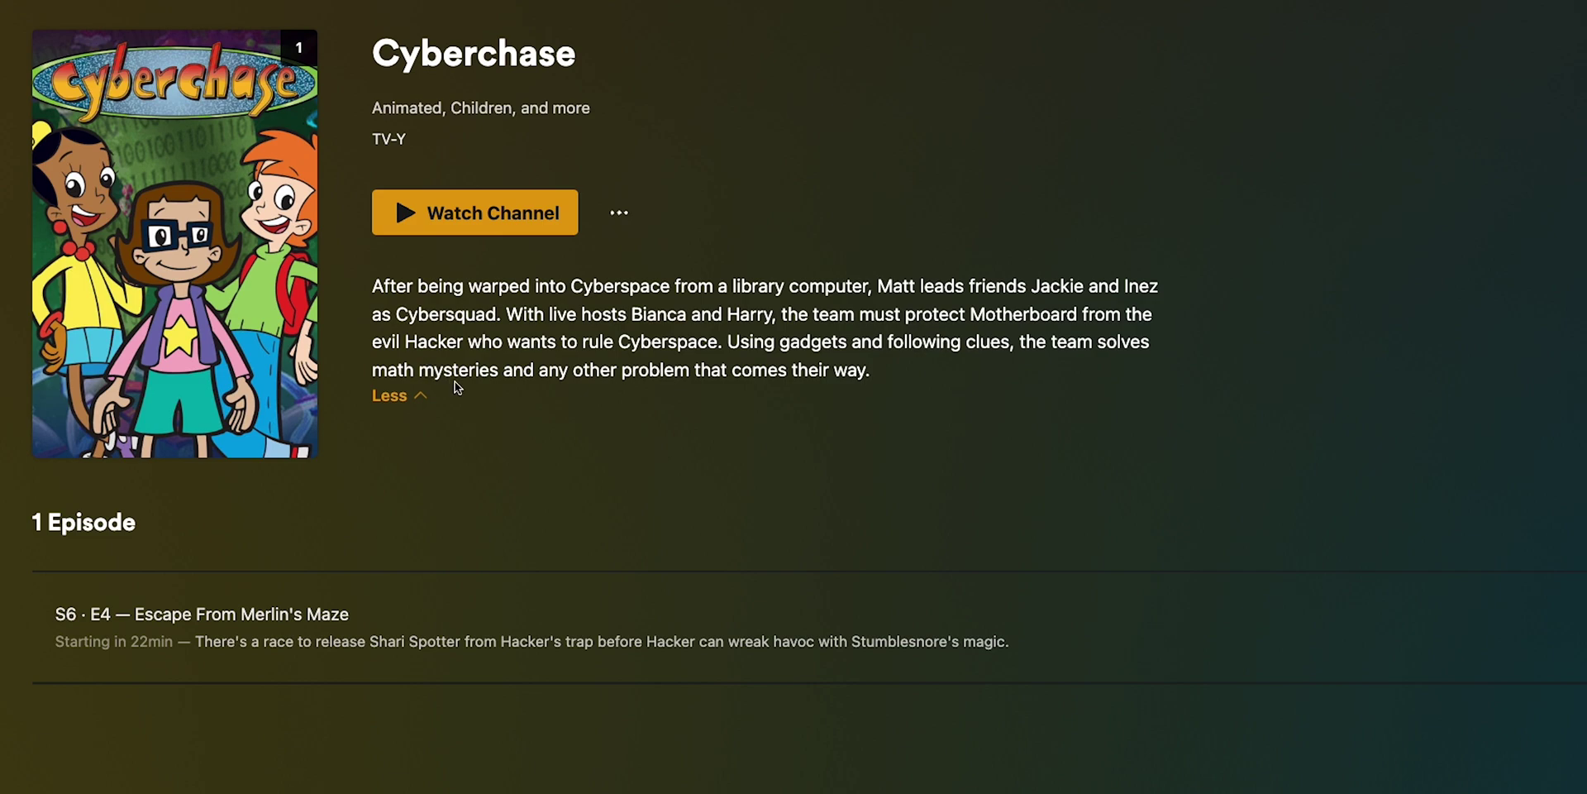